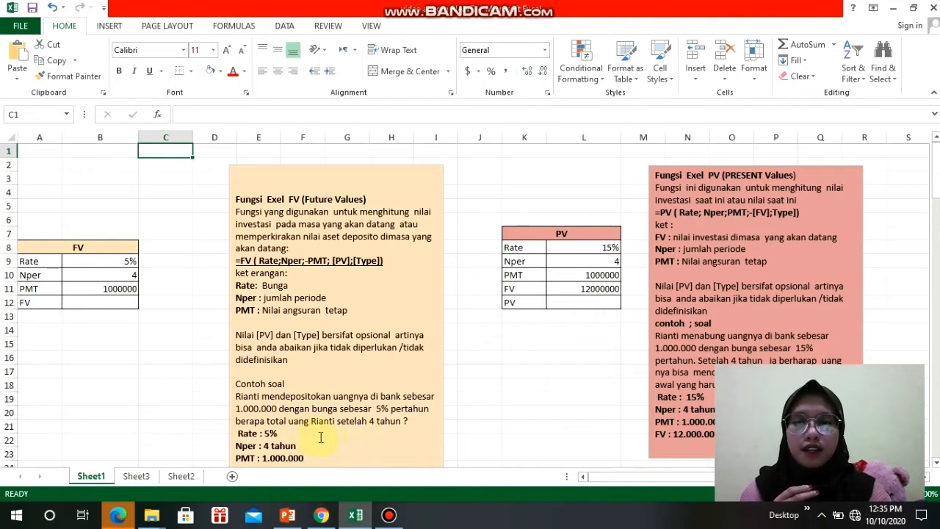
- Start a formula with the FV function in cell B12 of the FV table
{"action": "left_click", "coordinate": [93, 301]}
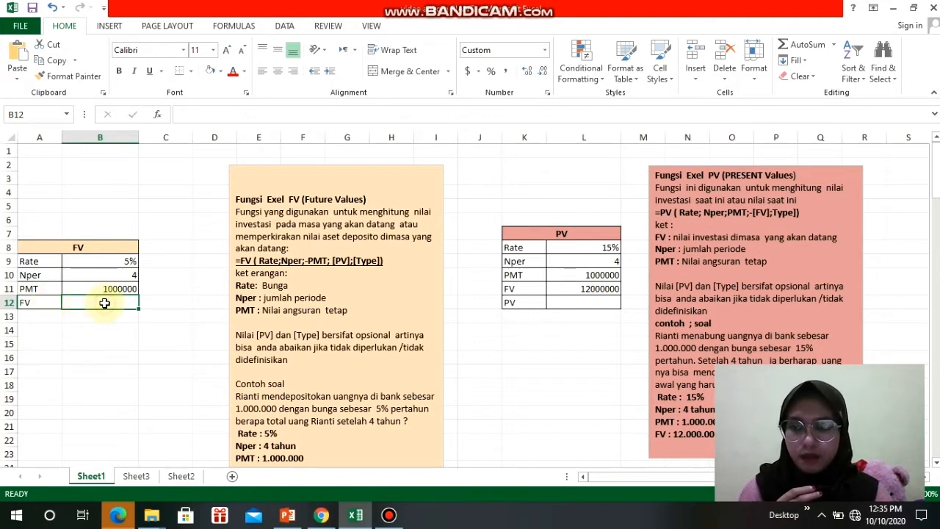
{"action": "type", "text": "="}
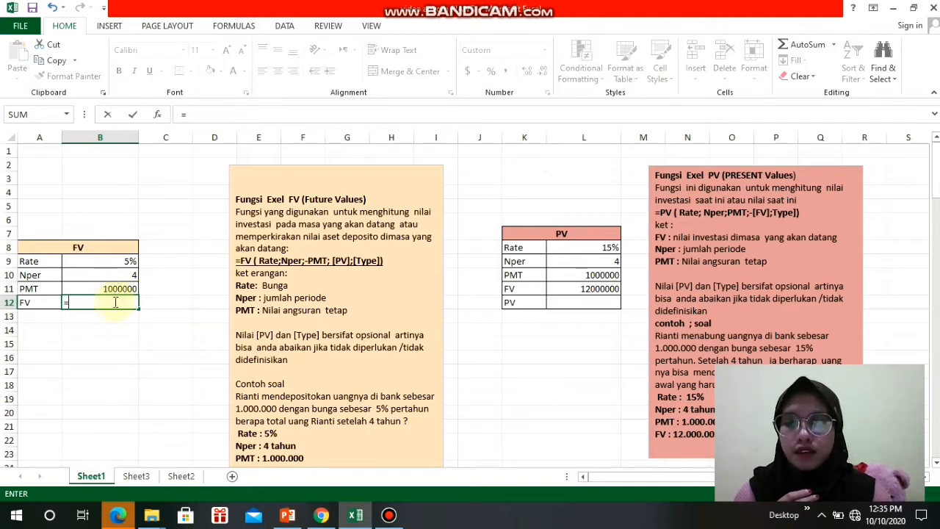
{"action": "type", "text": "fv"}
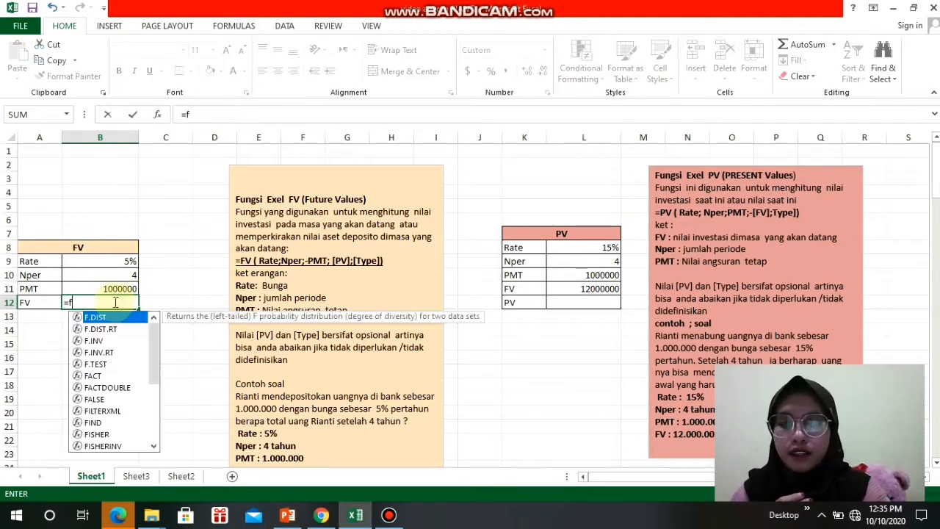
{"action": "key", "text": "BackSpace"}
{"action": "key", "text": "BackSpace"}
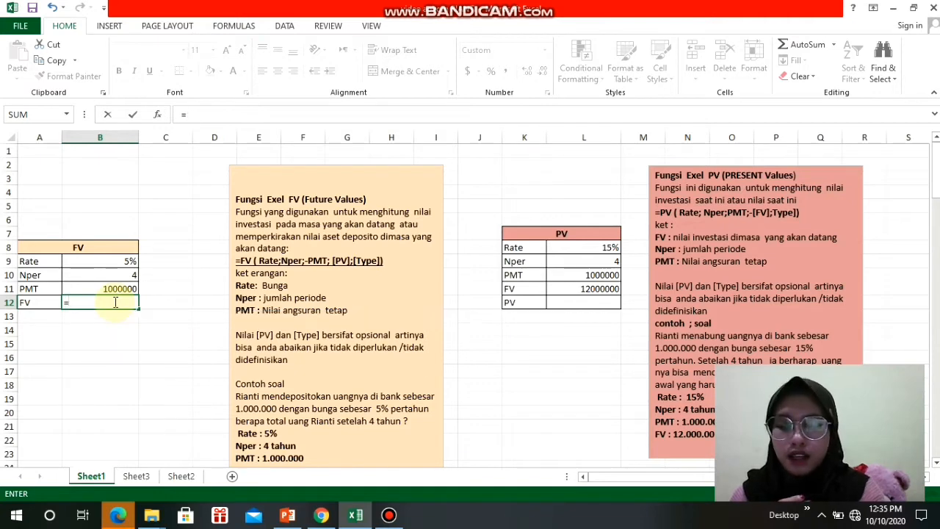
{"action": "type", "text": "fv"}
{"action": "key", "text": "BackSpace"}
{"action": "key", "text": "BackSpace"}
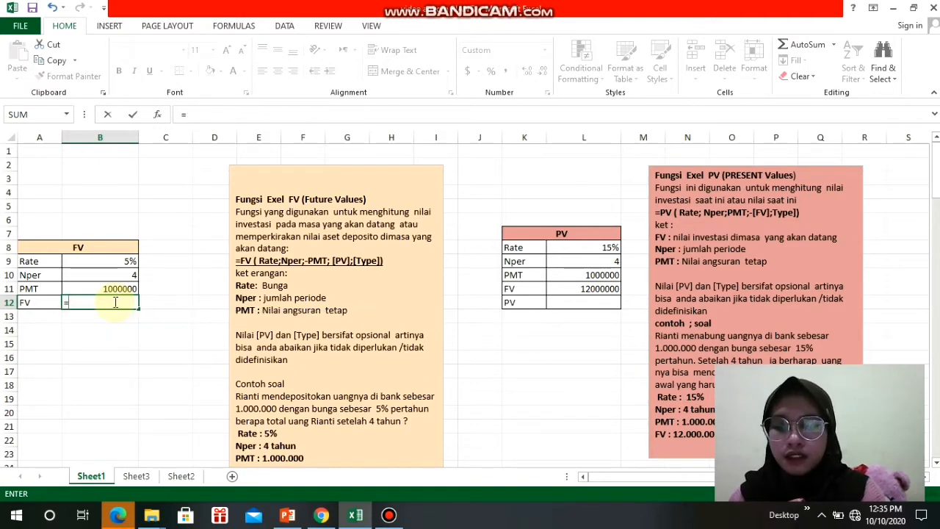
{"action": "type", "text": "FV("}
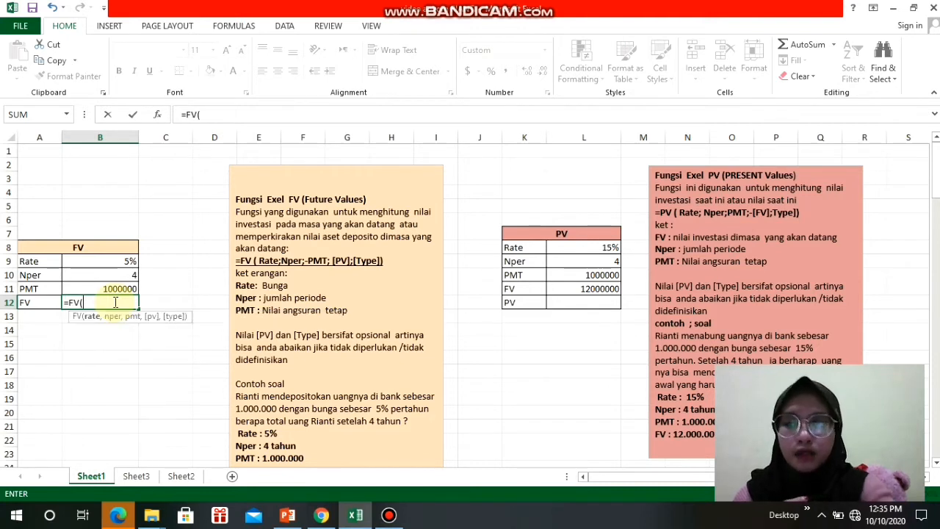
- Complete the future value formula as =FV(B9,B10,-B11), using the rate, number of periods and negated payment
{"action": "left_click", "coordinate": [122, 264]}
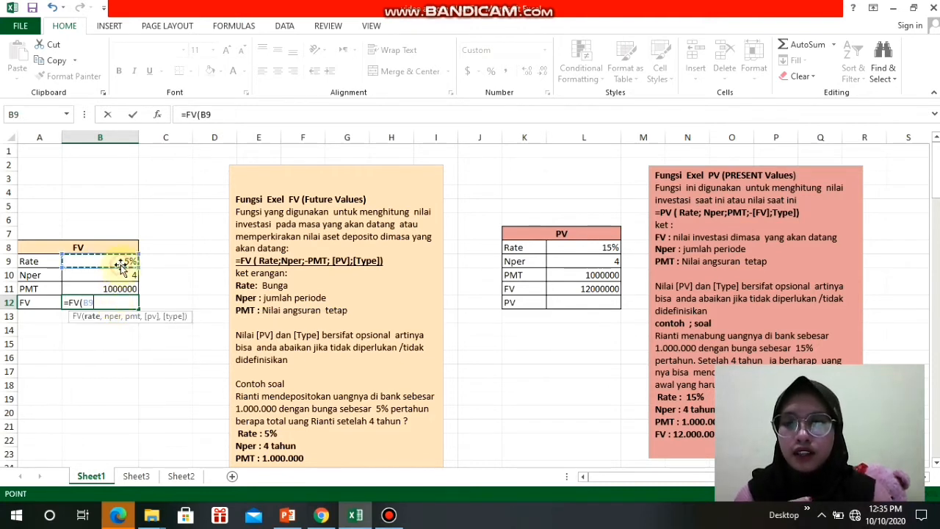
{"action": "type", "text": ","}
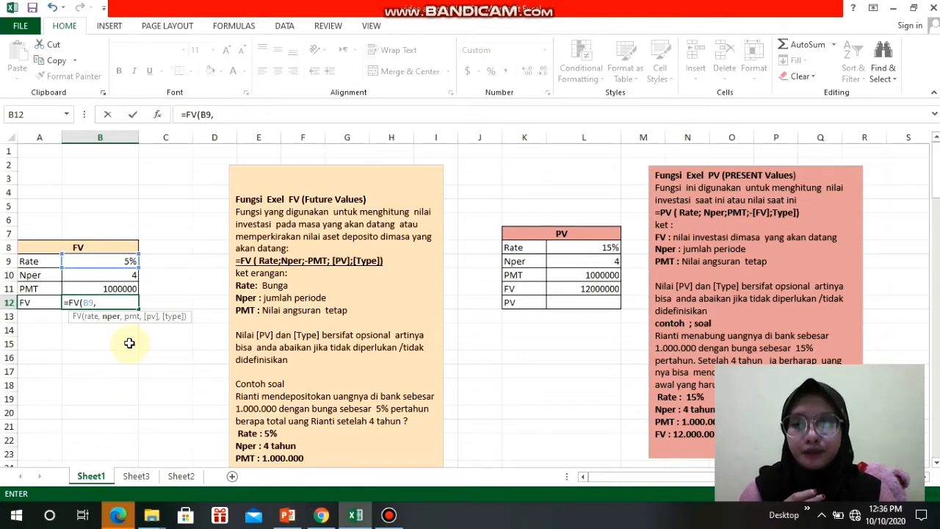
{"action": "left_click", "coordinate": [122, 275]}
{"action": "type", "text": ","}
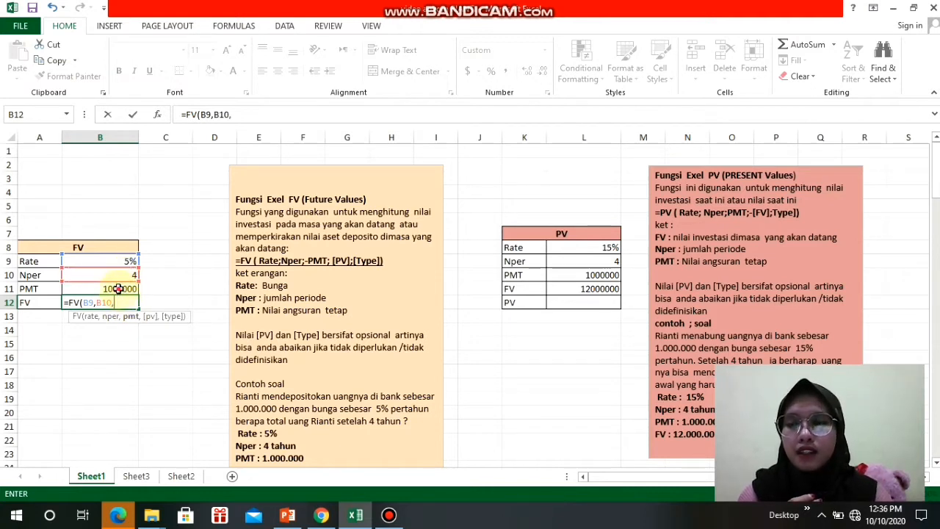
{"action": "left_click", "coordinate": [119, 288]}
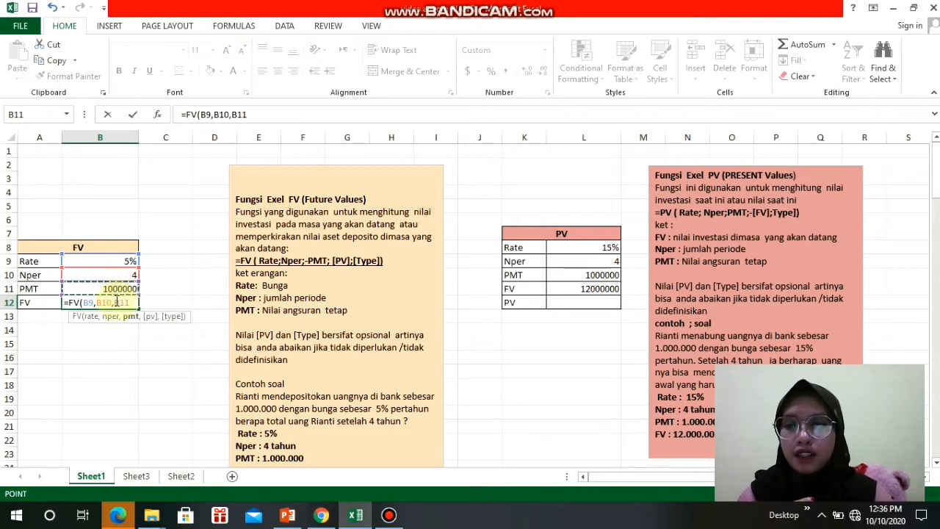
{"action": "left_click", "coordinate": [116, 302]}
{"action": "type", "text": "-B11"}
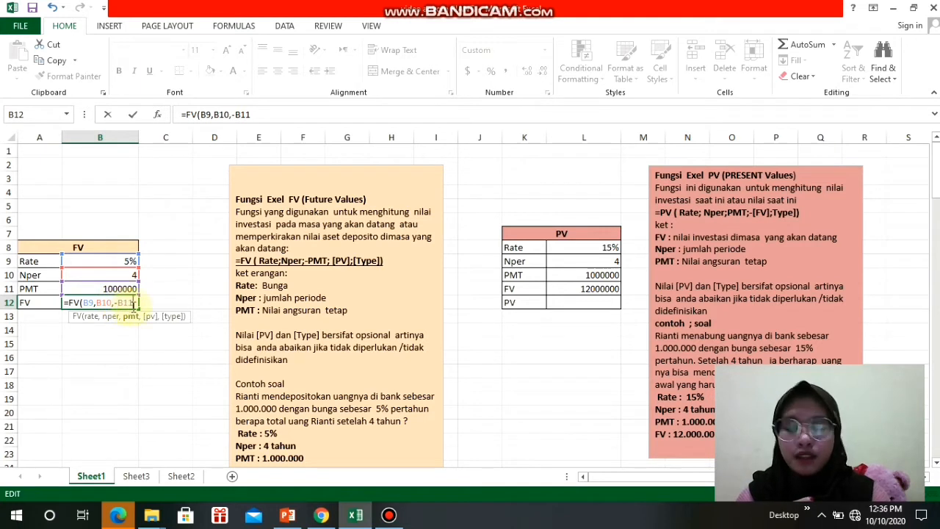
{"action": "type", "text": ")"}
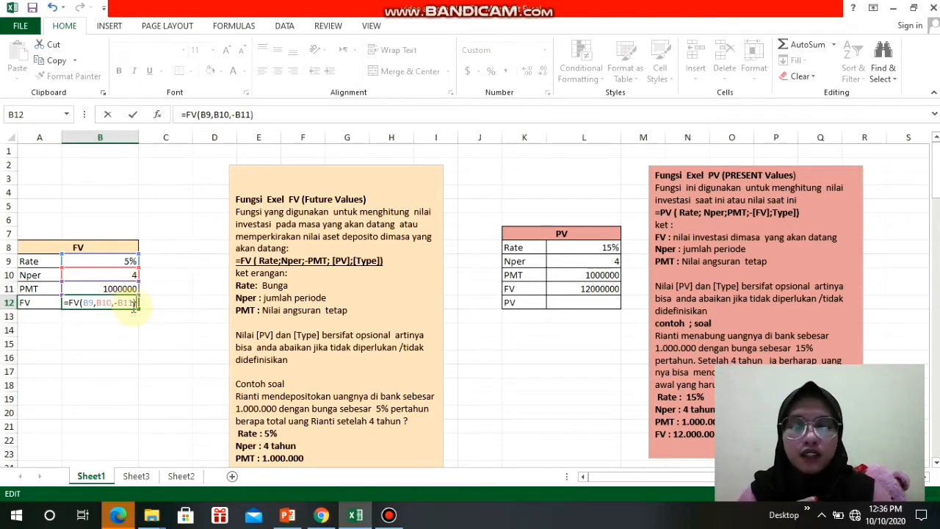
{"action": "key", "text": "Return"}
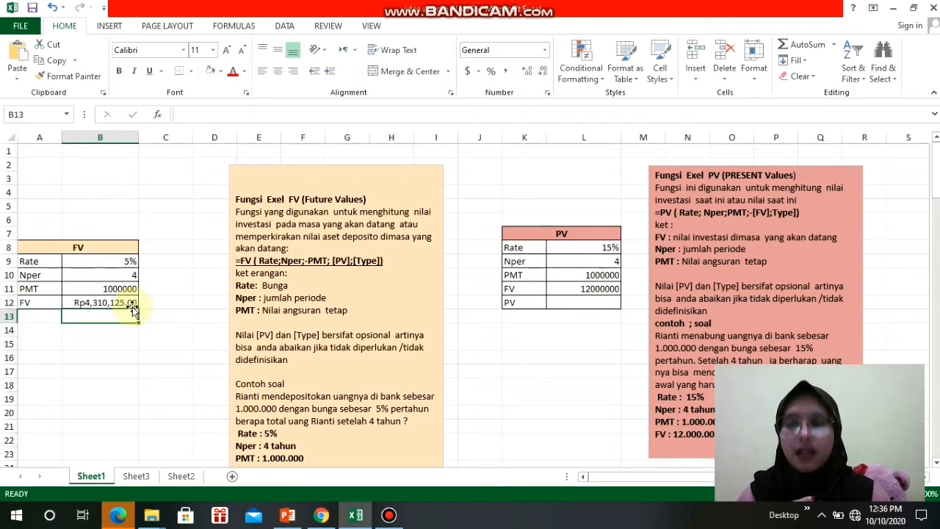
{"action": "left_click", "coordinate": [141, 342]}
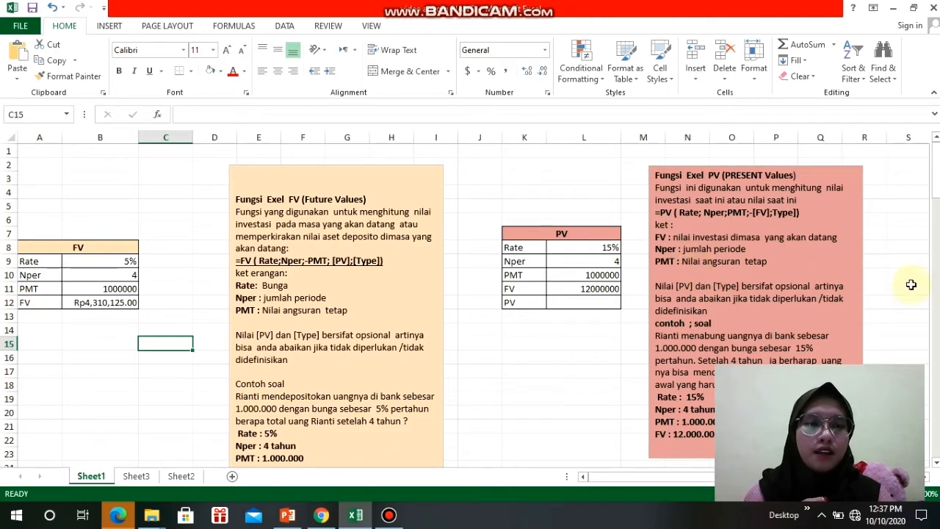
- Examine the PV function explanation and its savings example problem beside the PV table
{"action": "scroll", "coordinate": [936, 324], "scroll_direction": "down", "scroll_amount": 8}
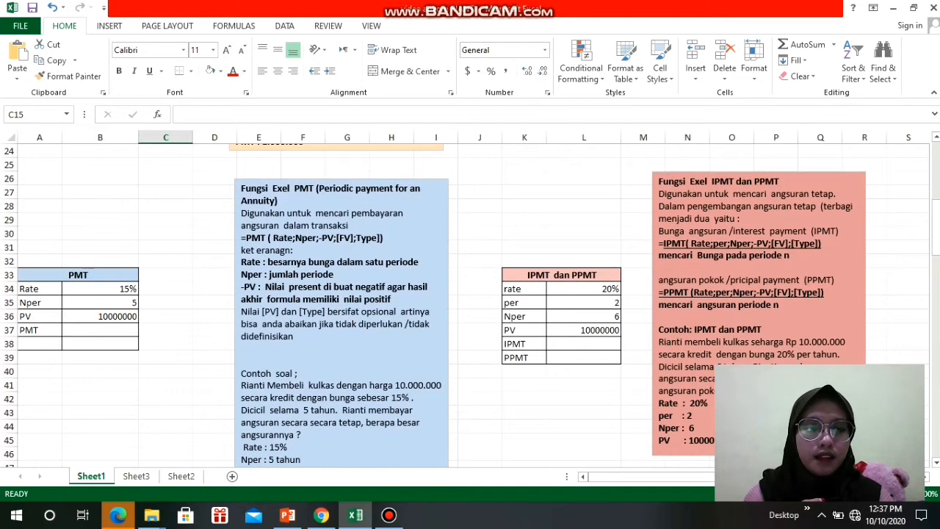
{"action": "scroll", "coordinate": [937, 218], "scroll_direction": "up", "scroll_amount": 8}
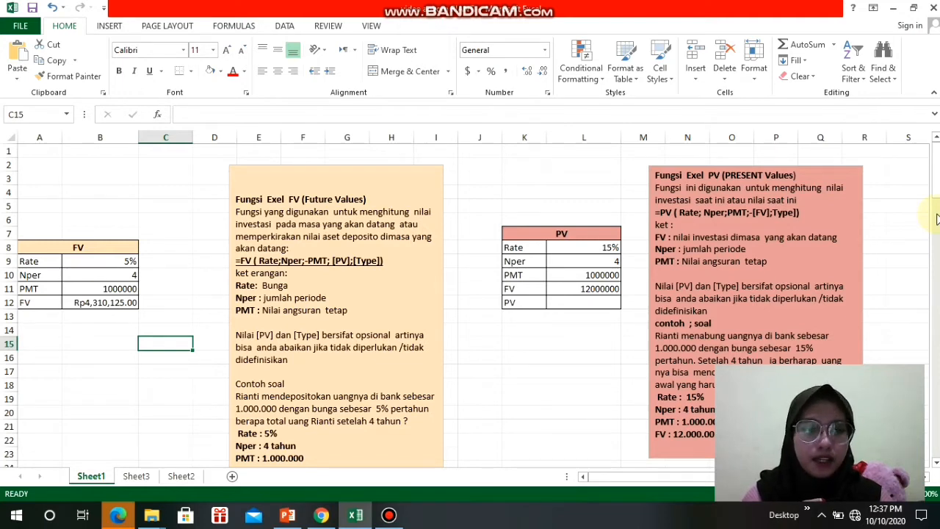
{"action": "key", "text": "Down"}
{"action": "key", "text": "Down"}
{"action": "key", "text": "Down"}
{"action": "key", "text": "Down"}
{"action": "key", "text": "Down"}
{"action": "key", "text": "Down"}
{"action": "key", "text": "Down"}
{"action": "key", "text": "Down"}
{"action": "key", "text": "Down"}
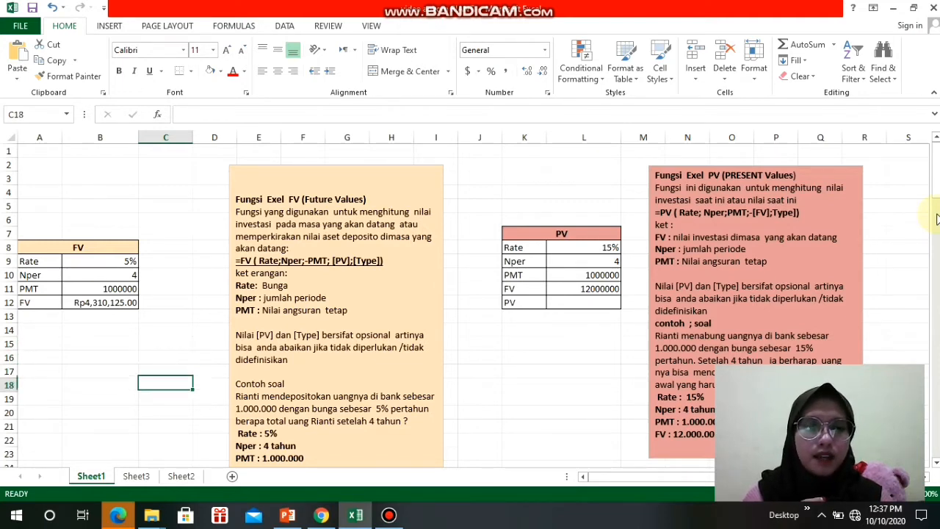
{"action": "key", "text": "Down"}
{"action": "key", "text": "Down"}
{"action": "key", "text": "Down"}
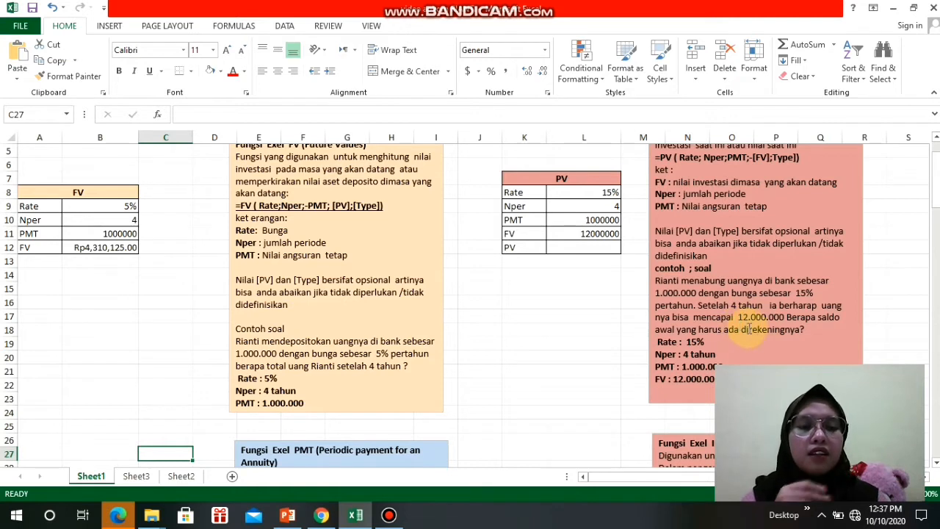
- Calculate the present value in cell L12 with the formula =PV(L8,L9,L10,-L11)
{"action": "left_click", "coordinate": [590, 248]}
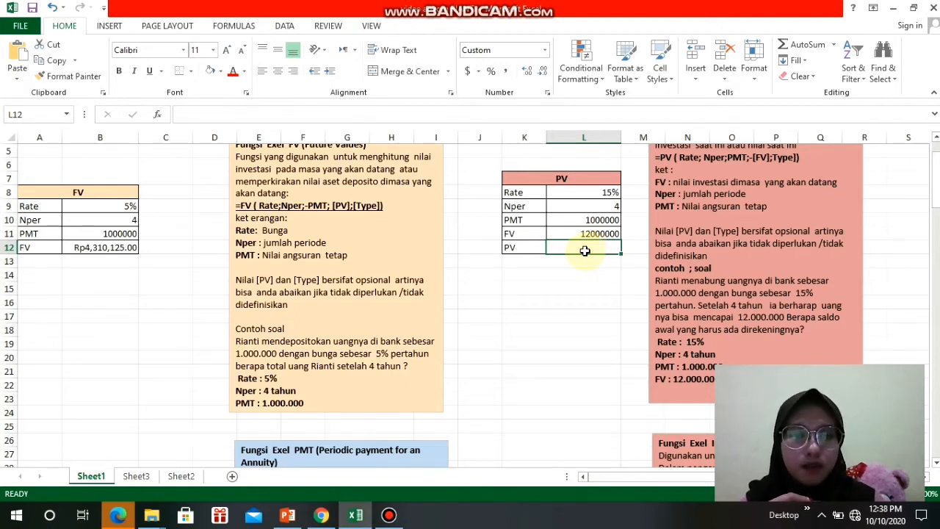
{"action": "type", "text": "="}
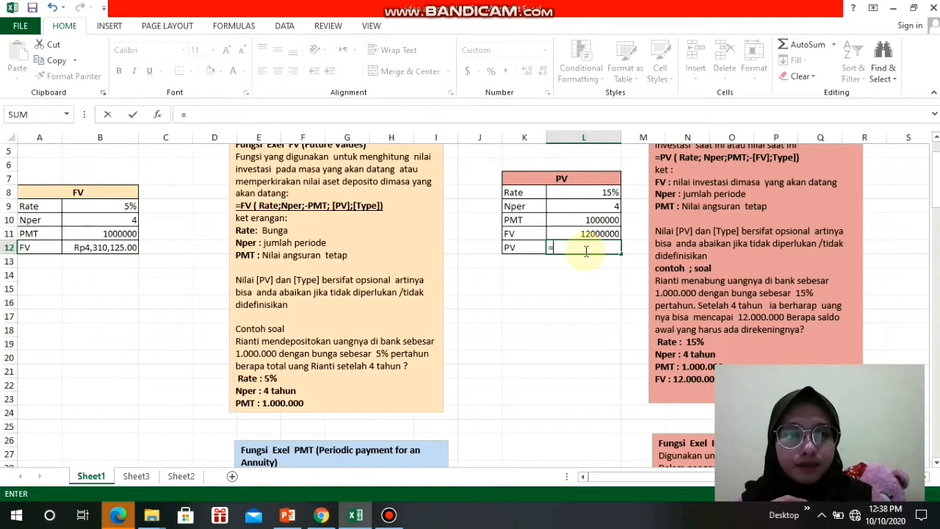
{"action": "type", "text": "PV"}
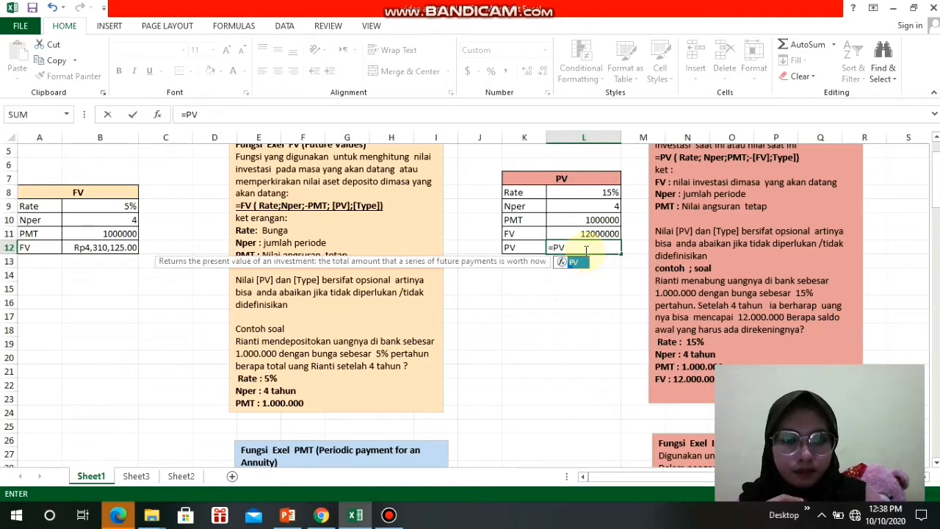
{"action": "type", "text": "("}
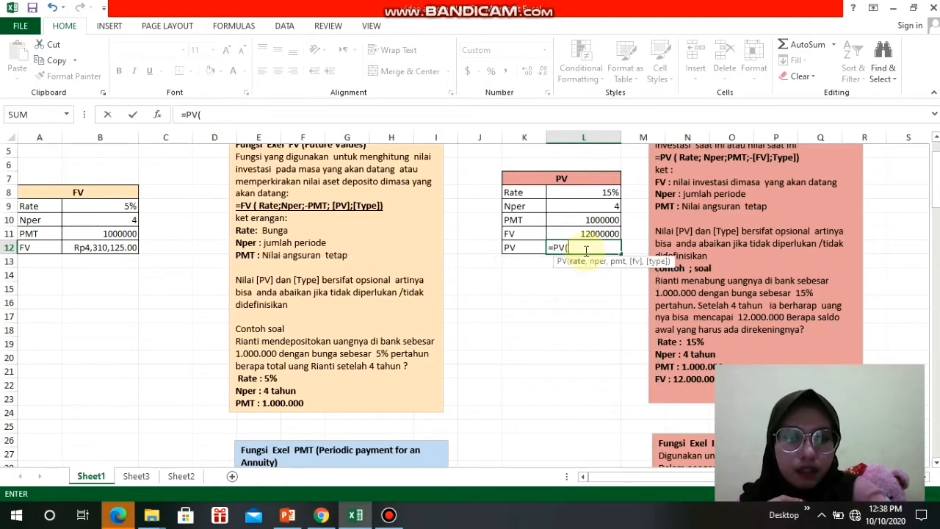
{"action": "left_click", "coordinate": [593, 197]}
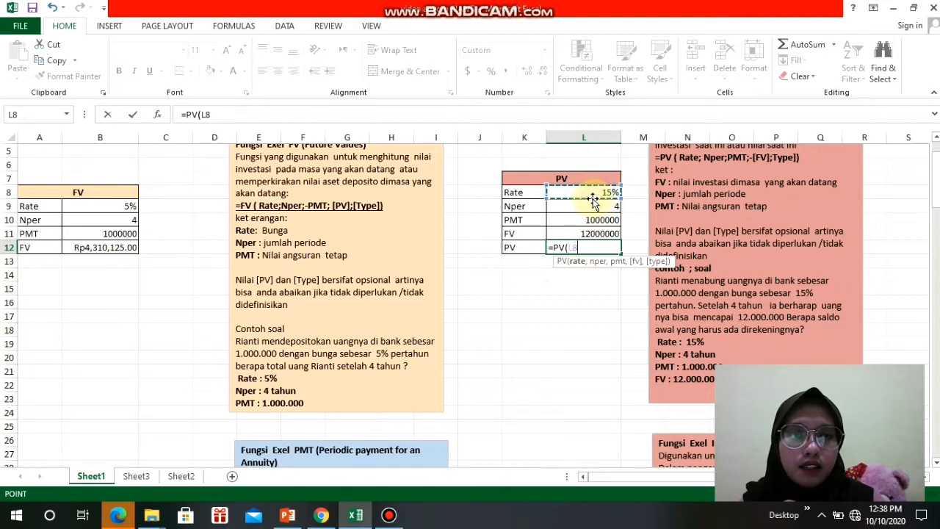
{"action": "type", "text": ","}
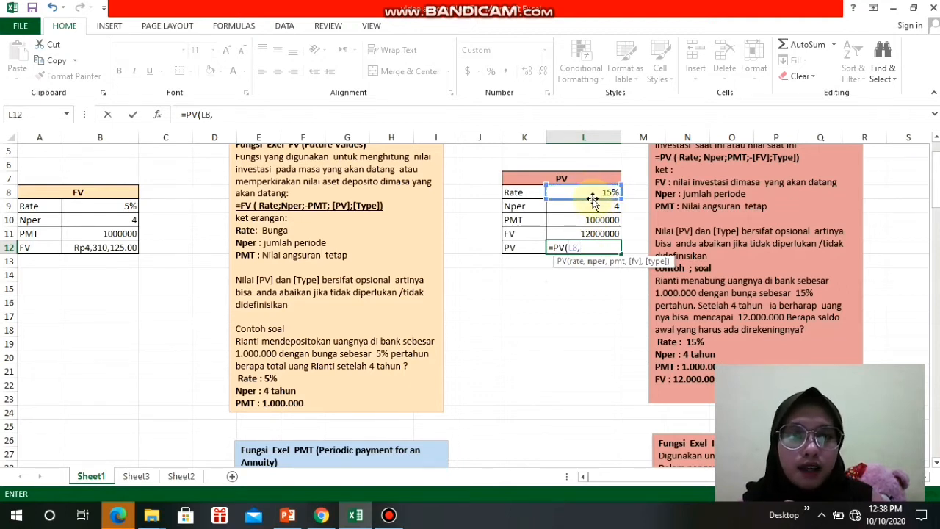
{"action": "left_click", "coordinate": [606, 209]}
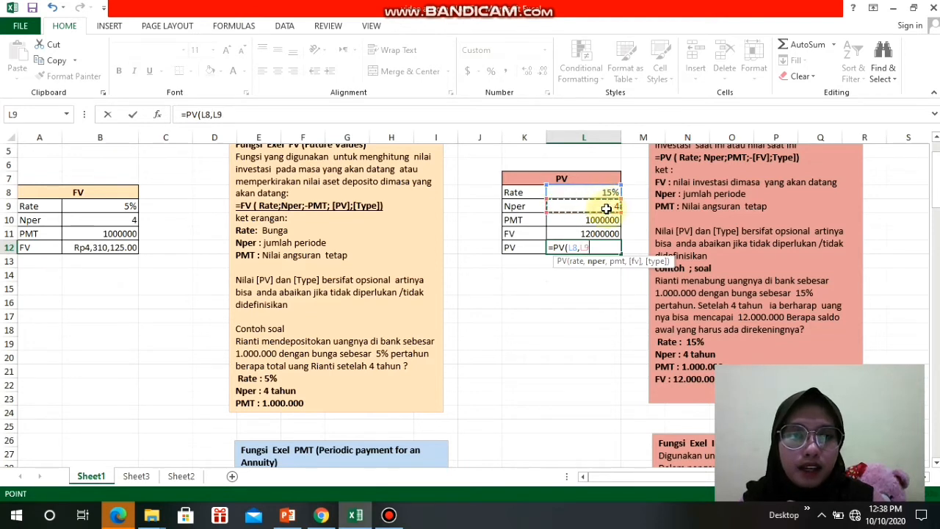
{"action": "type", "text": ","}
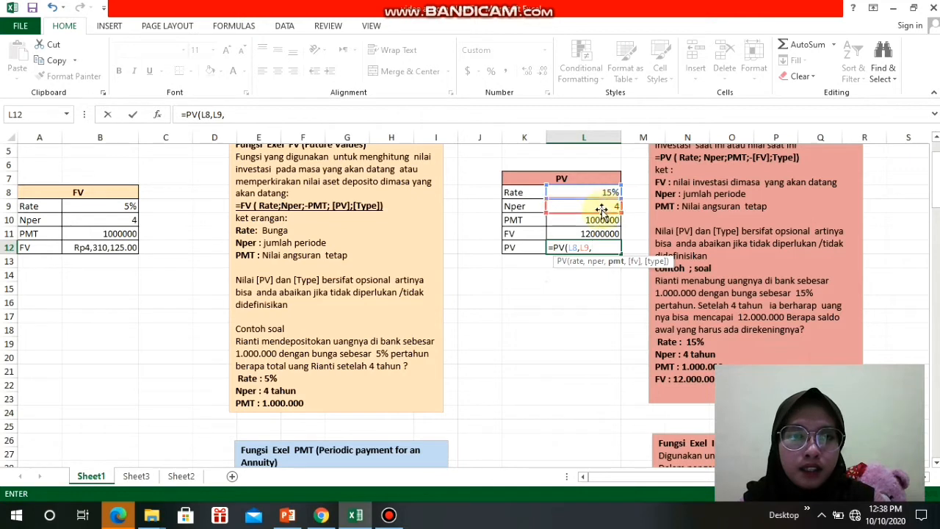
{"action": "left_click", "coordinate": [601, 219]}
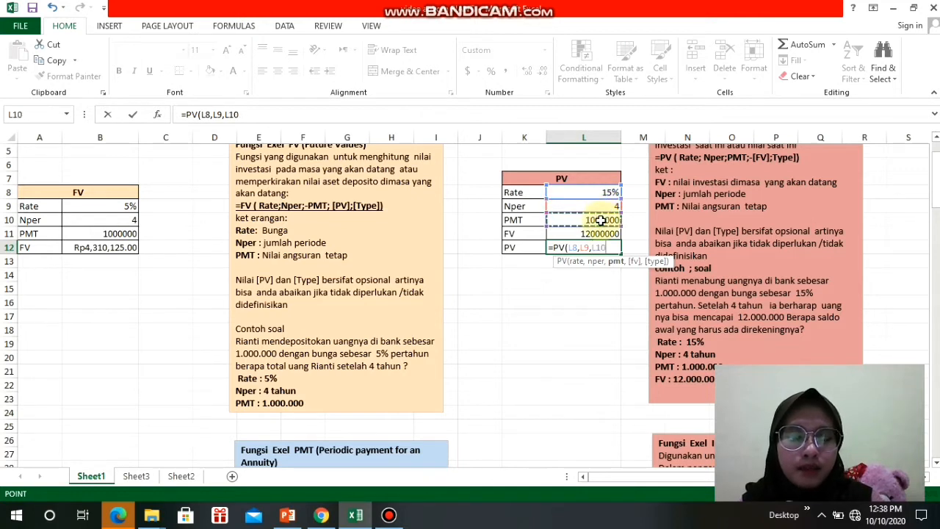
{"action": "type", "text": ","}
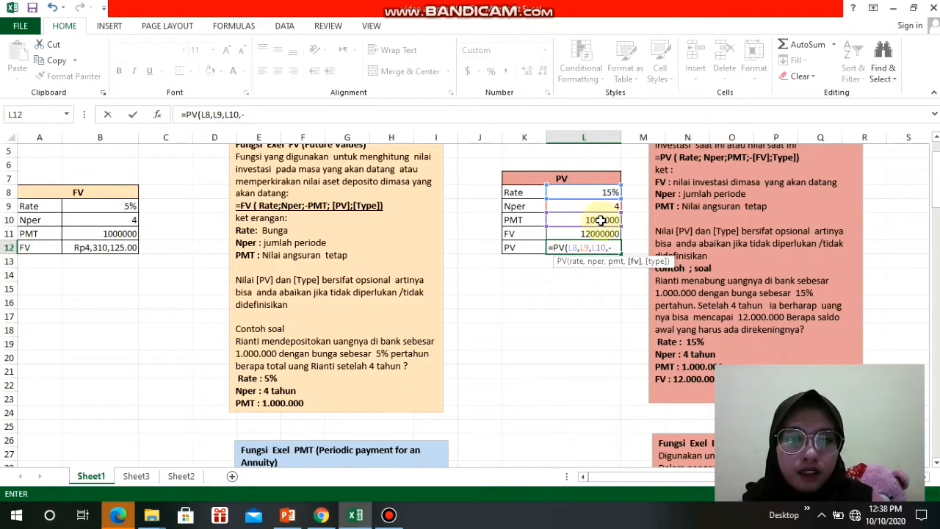
{"action": "type", "text": "-"}
{"action": "left_click", "coordinate": [594, 233]}
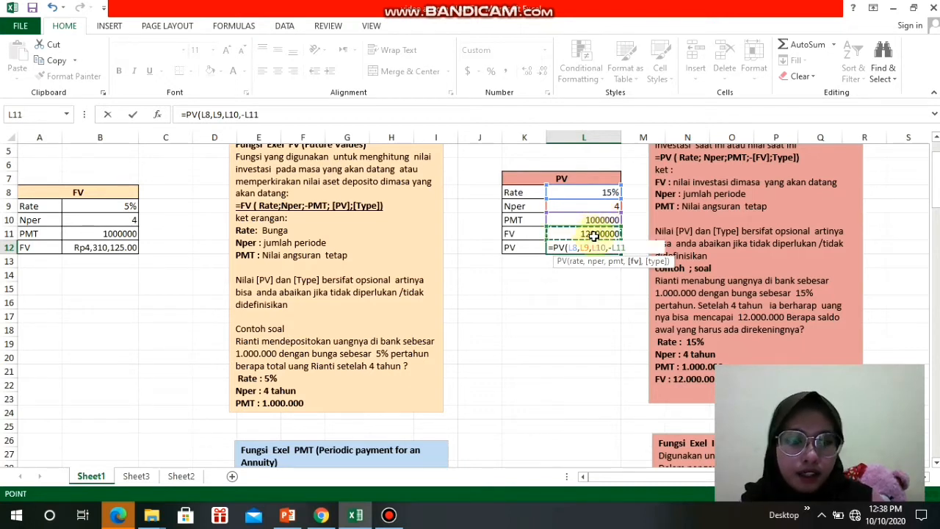
{"action": "type", "text": ")"}
{"action": "key", "text": "Return"}
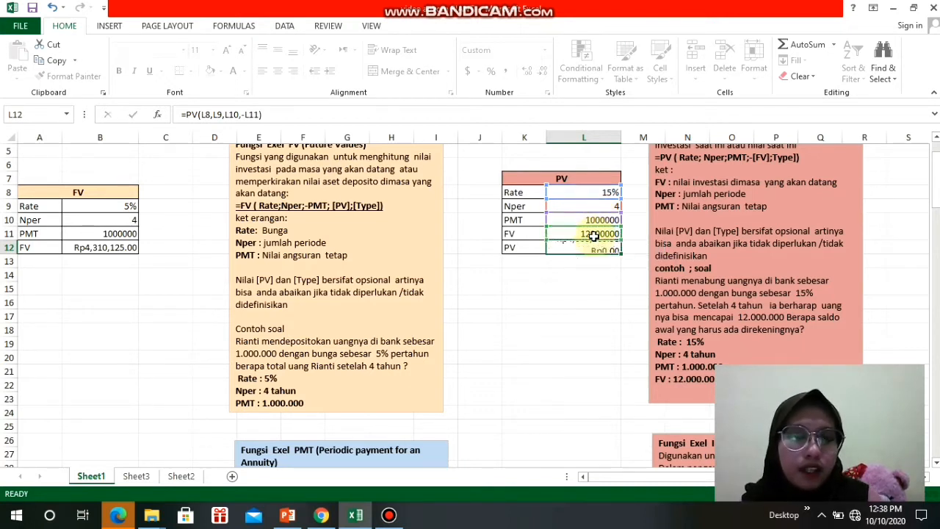
{"action": "left_click", "coordinate": [598, 289]}
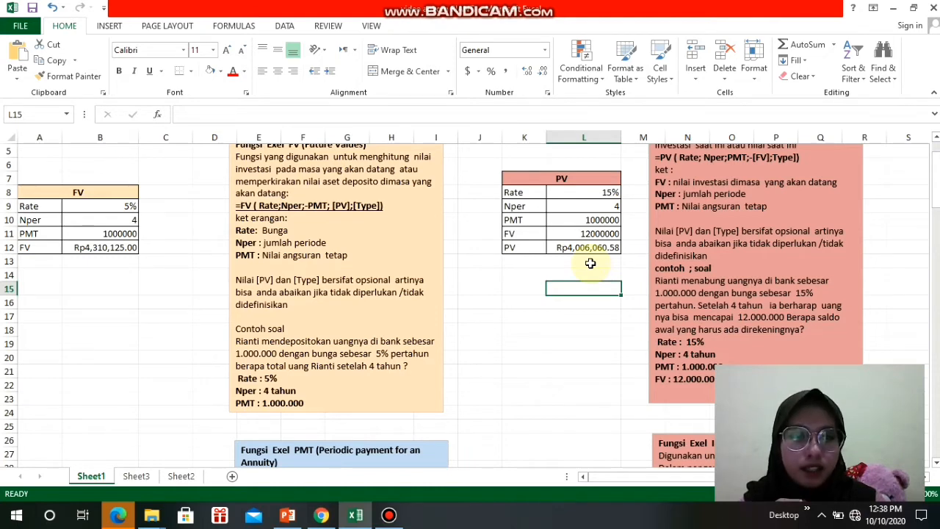
- Examine the PMT section and the IPMT and PPMT section below the FV and PV tables
{"action": "key", "text": "Down"}
{"action": "key", "text": "Down"}
{"action": "key", "text": "Down"}
{"action": "key", "text": "Down"}
{"action": "key", "text": "Down"}
{"action": "key", "text": "Down"}
{"action": "key", "text": "Down"}
{"action": "key", "text": "Down"}
{"action": "key", "text": "Down"}
{"action": "key", "text": "Down"}
{"action": "key", "text": "Down"}
{"action": "key", "text": "Down"}
{"action": "key", "text": "Down"}
{"action": "key", "text": "Down"}
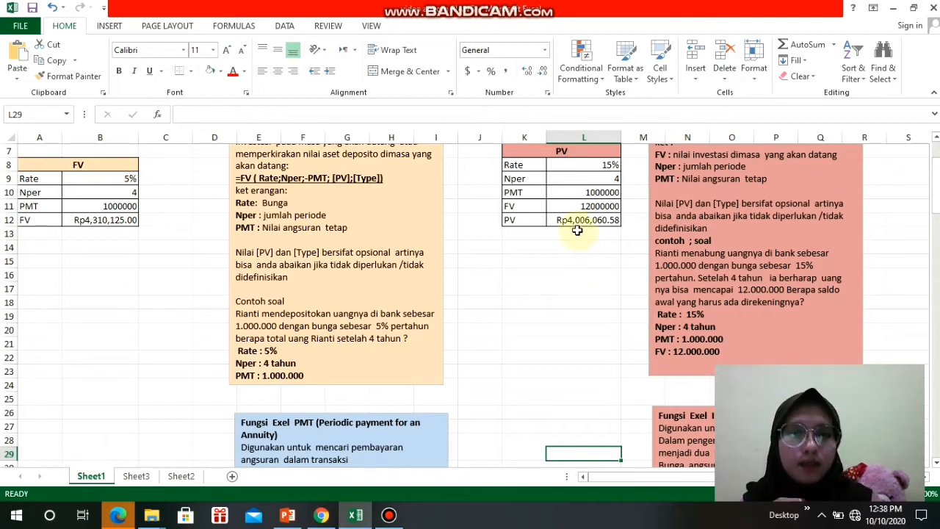
{"action": "key", "text": "Down"}
{"action": "key", "text": "Down"}
{"action": "key", "text": "Down"}
{"action": "key", "text": "Down"}
{"action": "key", "text": "Down"}
{"action": "key", "text": "Down"}
{"action": "key", "text": "Down"}
{"action": "key", "text": "Down"}
{"action": "key", "text": "Down"}
{"action": "key", "text": "Down"}
{"action": "key", "text": "Down"}
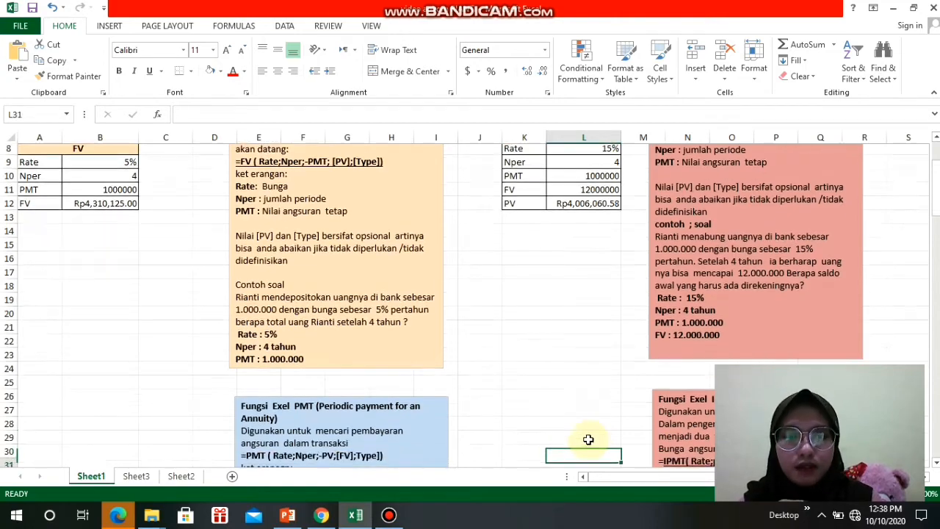
{"action": "key", "text": "Down"}
{"action": "key", "text": "Down"}
{"action": "key", "text": "Down"}
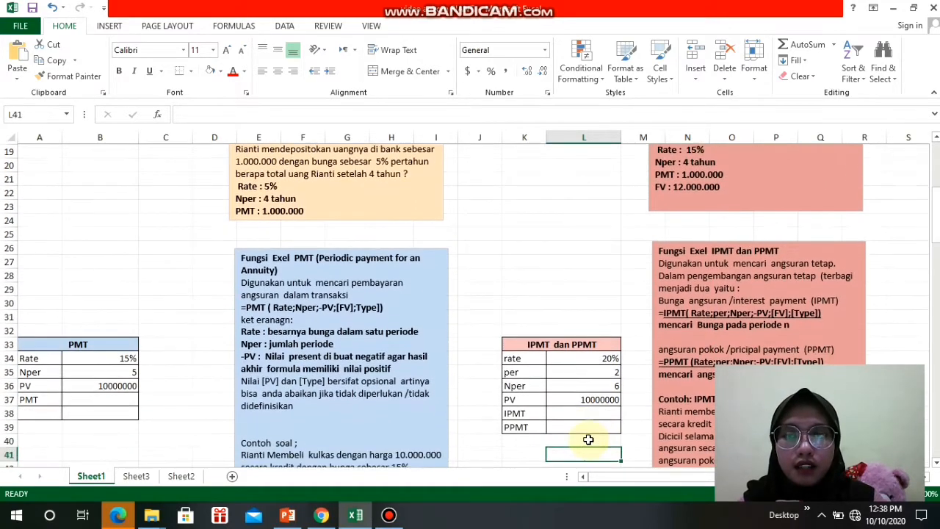
- Examine the PMT function explanation and its refrigerator credit example problem beside the PMT table
{"action": "key", "text": "Down"}
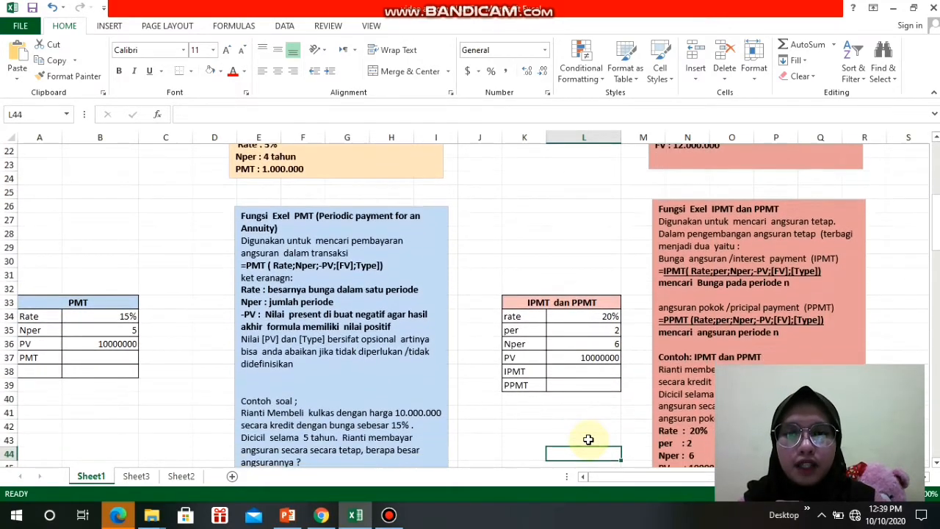
{"action": "key", "text": "Down"}
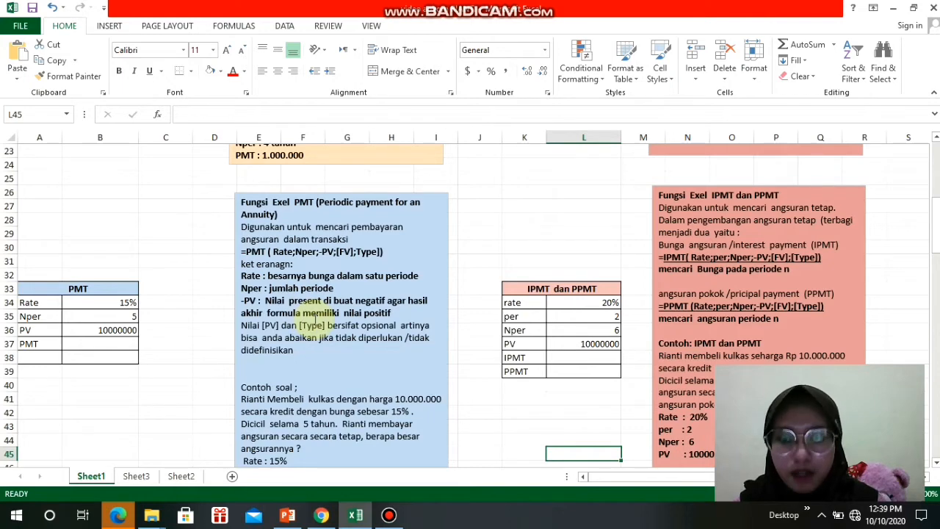
{"action": "left_click", "coordinate": [118, 343]}
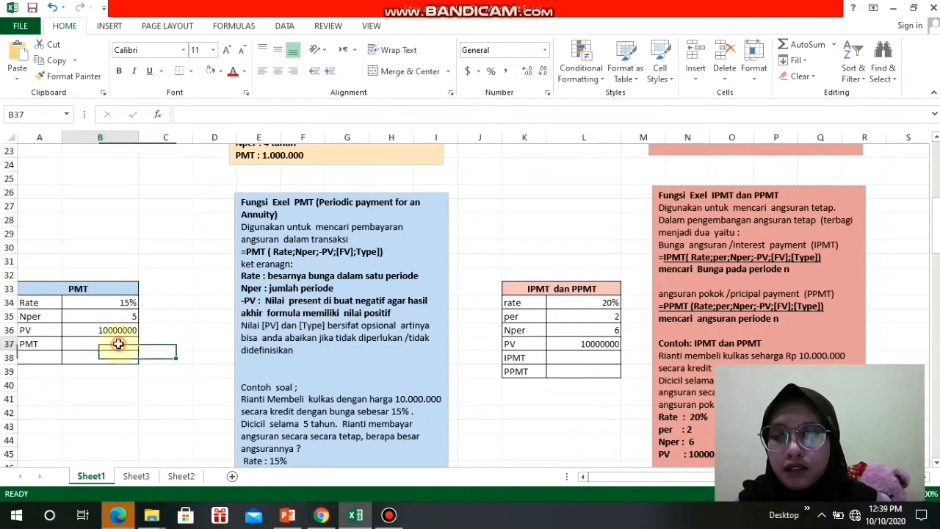
{"action": "left_click", "coordinate": [284, 371]}
{"action": "key", "text": "Down"}
{"action": "key", "text": "Down"}
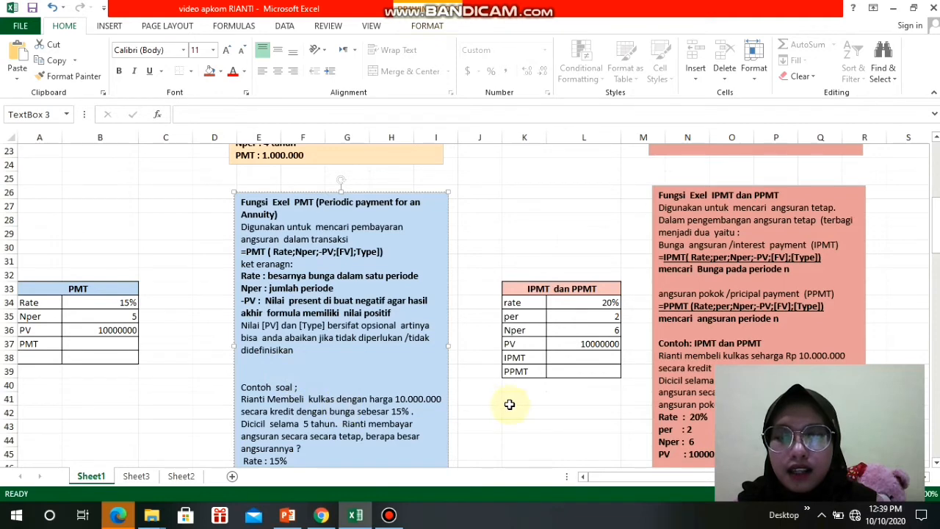
{"action": "left_click", "coordinate": [509, 401]}
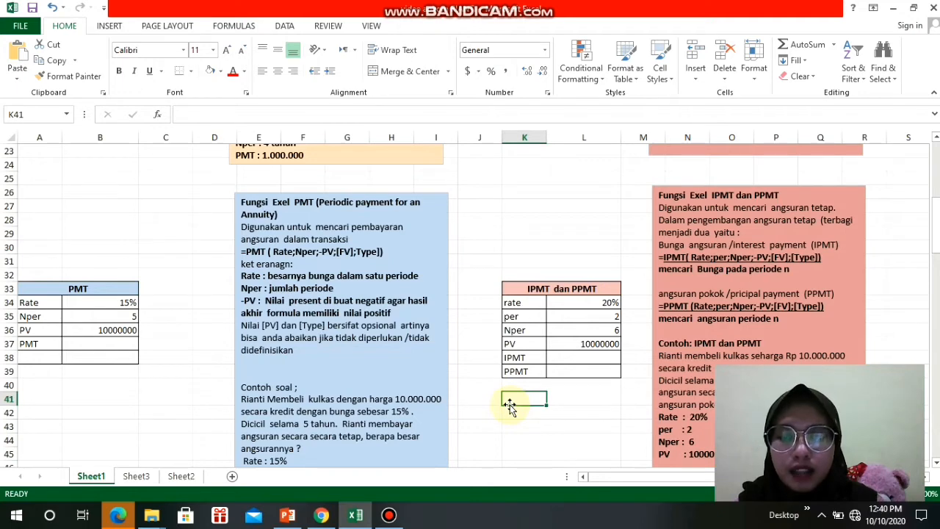
{"action": "key", "text": "Down"}
{"action": "key", "text": "Down"}
{"action": "key", "text": "Down"}
{"action": "key", "text": "Down"}
{"action": "key", "text": "Down"}
{"action": "key", "text": "Down"}
{"action": "key", "text": "Down"}
{"action": "key", "text": "Down"}
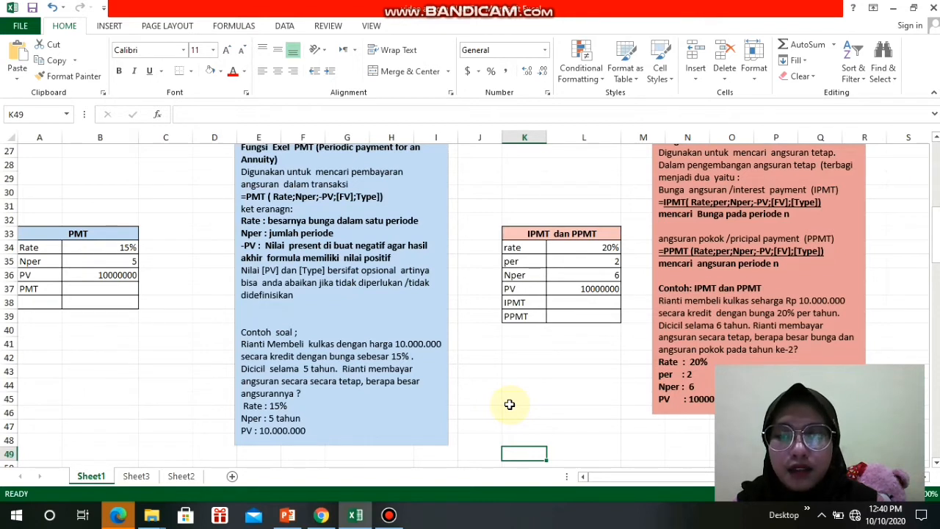
- Calculate the periodic payment in cell B37 with the formula =PMT(B34,B35,-B36)
{"action": "left_click", "coordinate": [106, 290]}
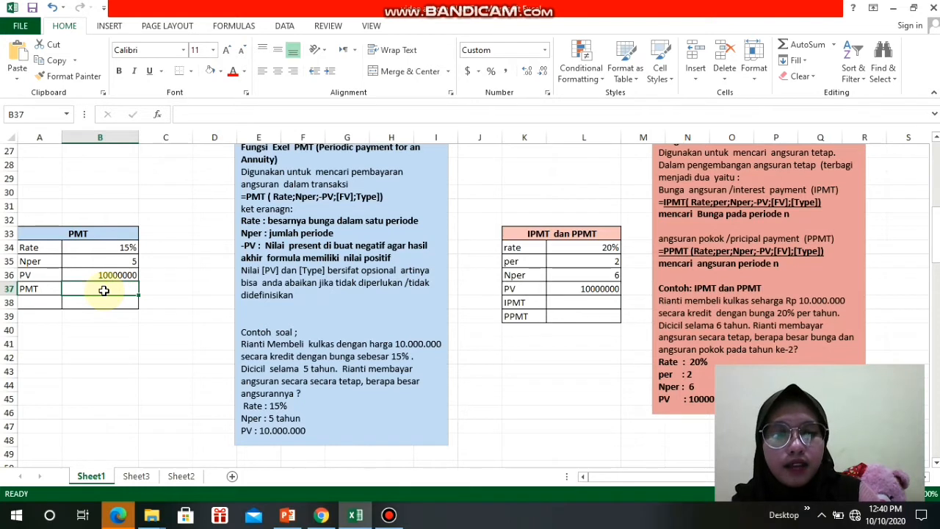
{"action": "type", "text": "="}
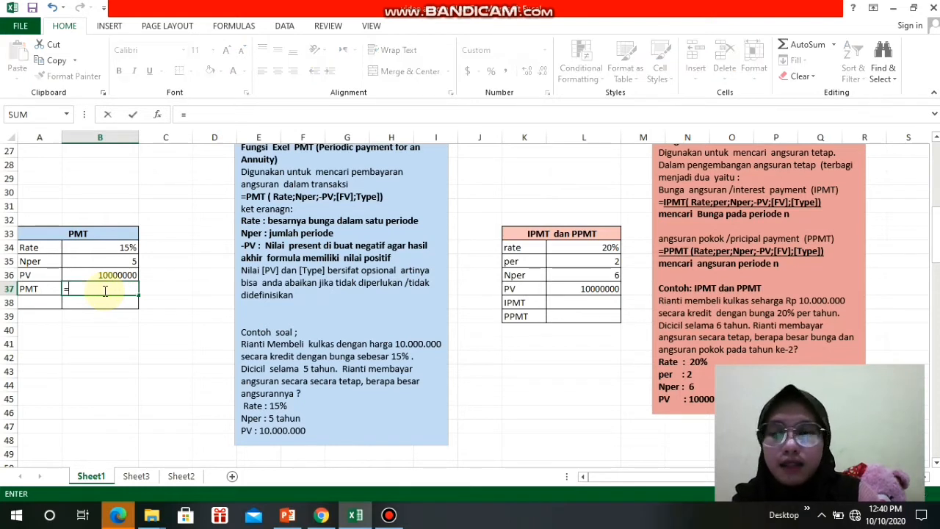
{"action": "type", "text": "PM"}
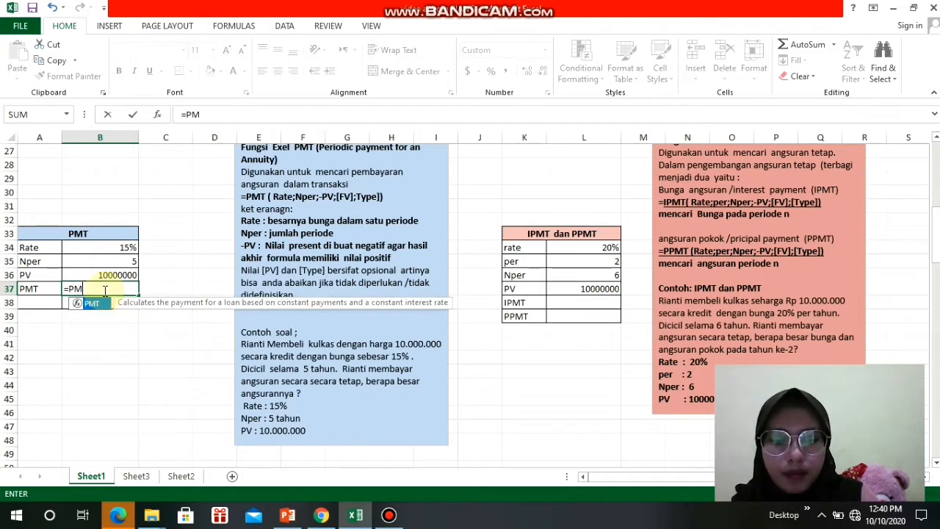
{"action": "type", "text": "T("}
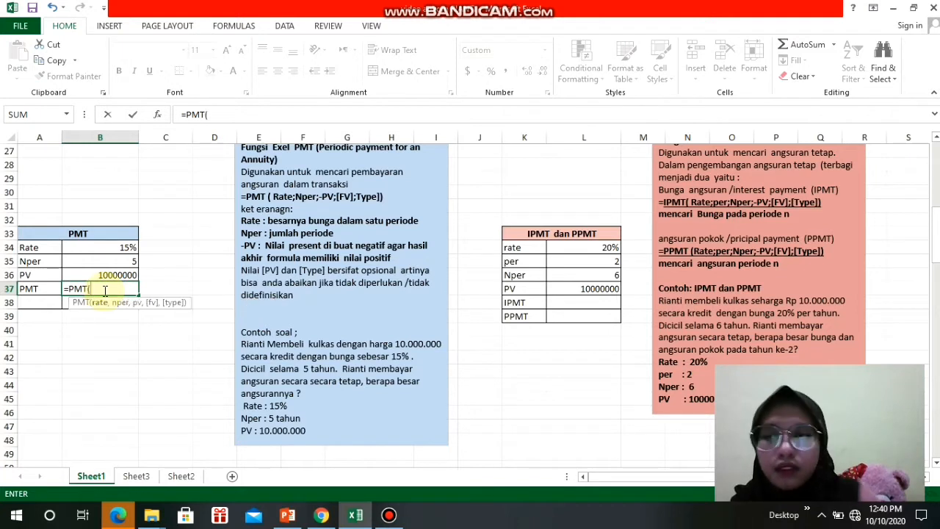
{"action": "left_click", "coordinate": [107, 251]}
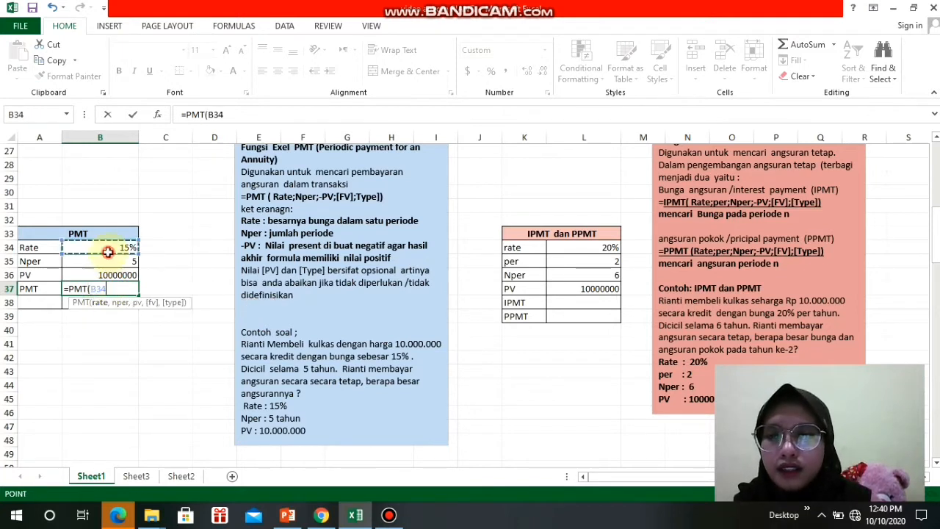
{"action": "type", "text": ","}
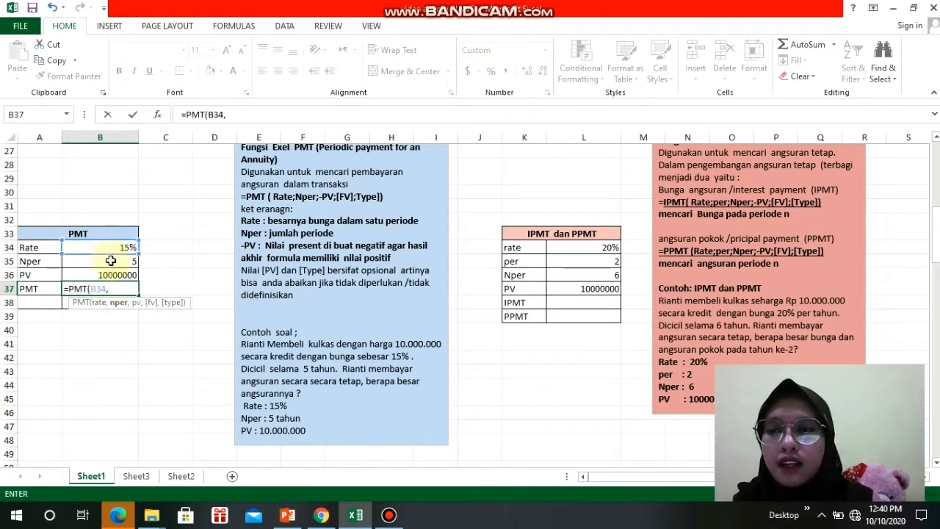
{"action": "left_click", "coordinate": [110, 263]}
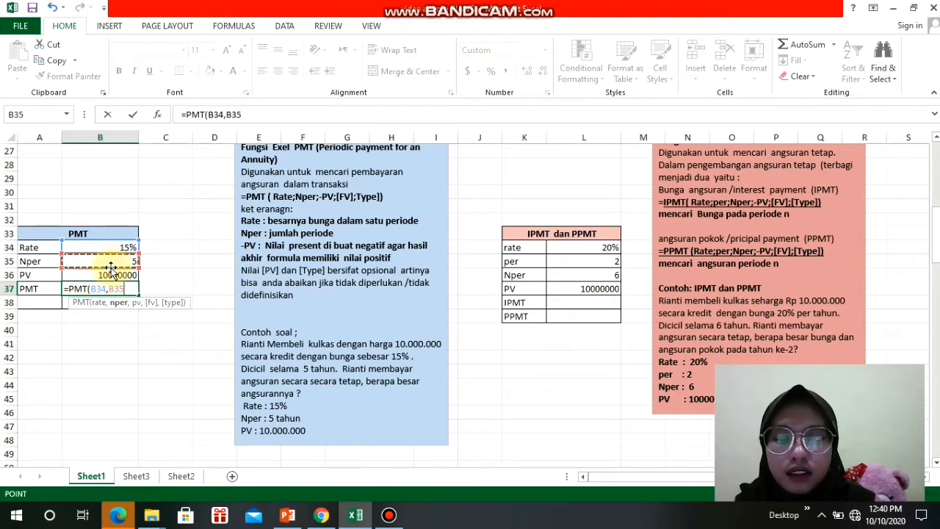
{"action": "type", "text": ","}
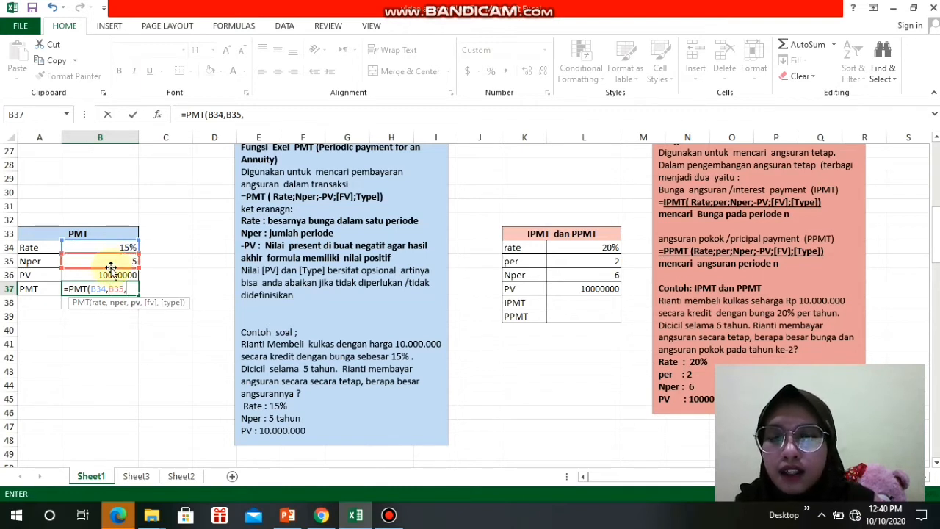
{"action": "type", "text": "-"}
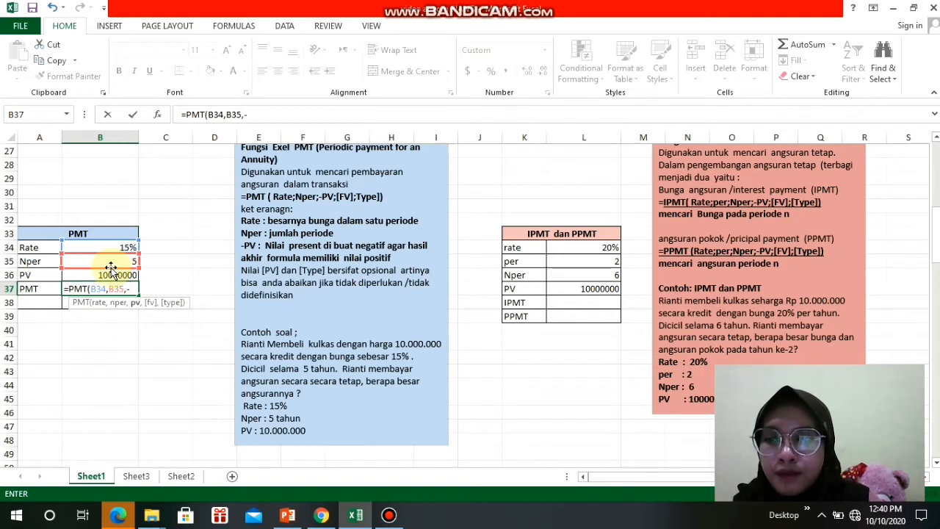
{"action": "left_click", "coordinate": [108, 274]}
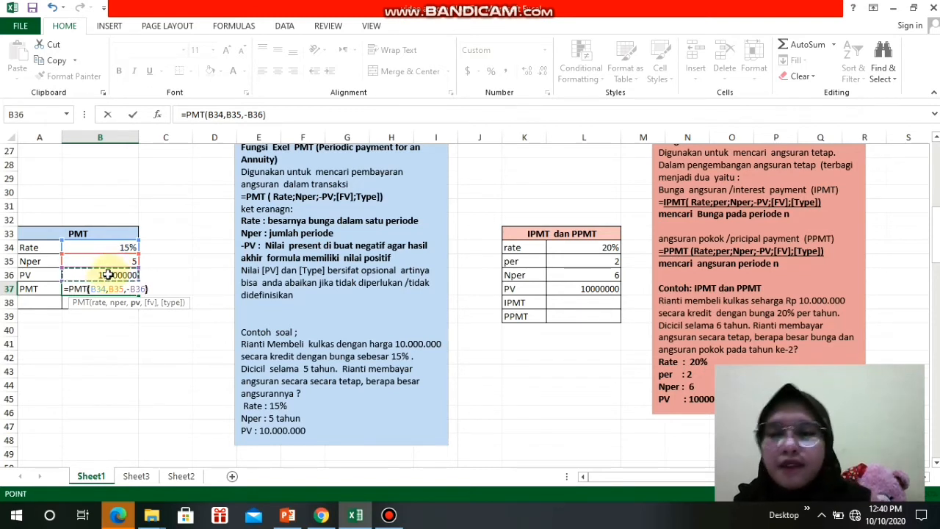
{"action": "type", "text": ")"}
{"action": "key", "text": "Return"}
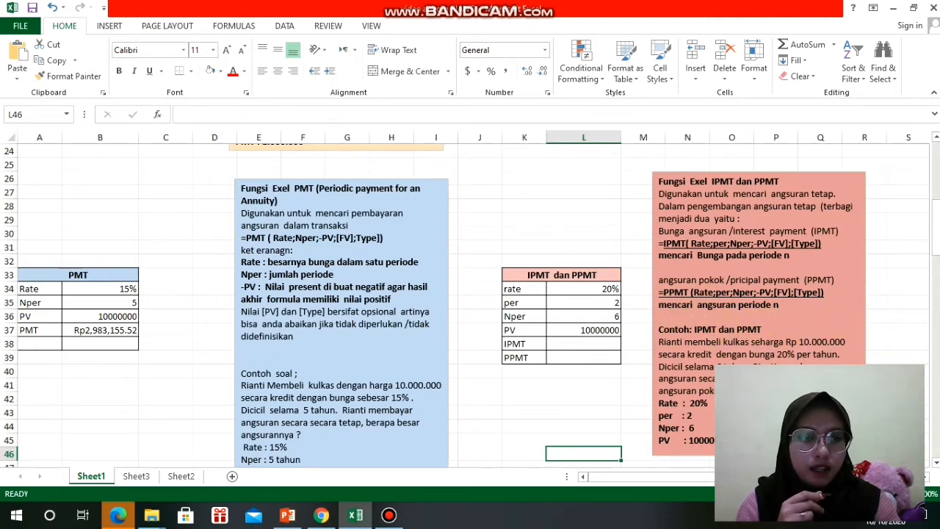
- Calculate the interest payment for the given period in cell L38 with the formula =IPMT(L34,L35,L36,-L37)
{"action": "key", "text": "Down"}
{"action": "key", "text": "Down"}
{"action": "key", "text": "Down"}
{"action": "key", "text": "Down"}
{"action": "key", "text": "Down"}
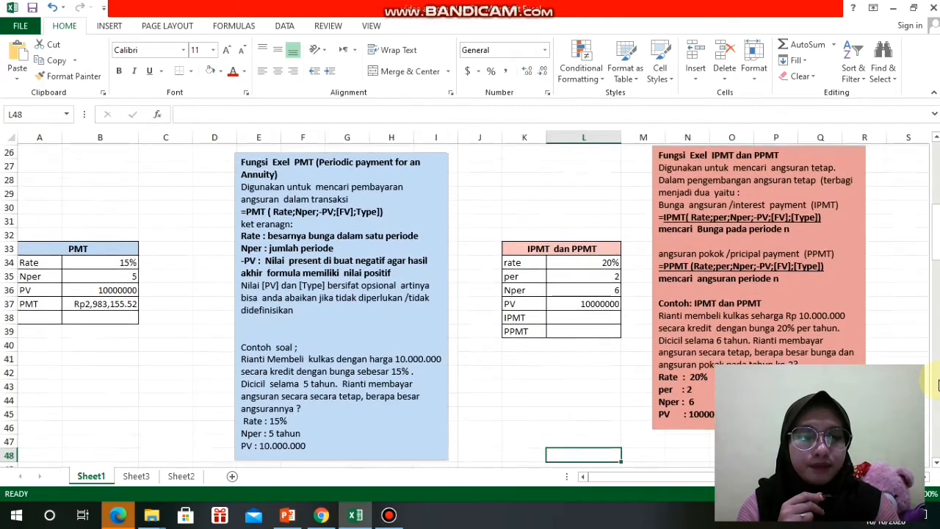
{"action": "key", "text": "Down"}
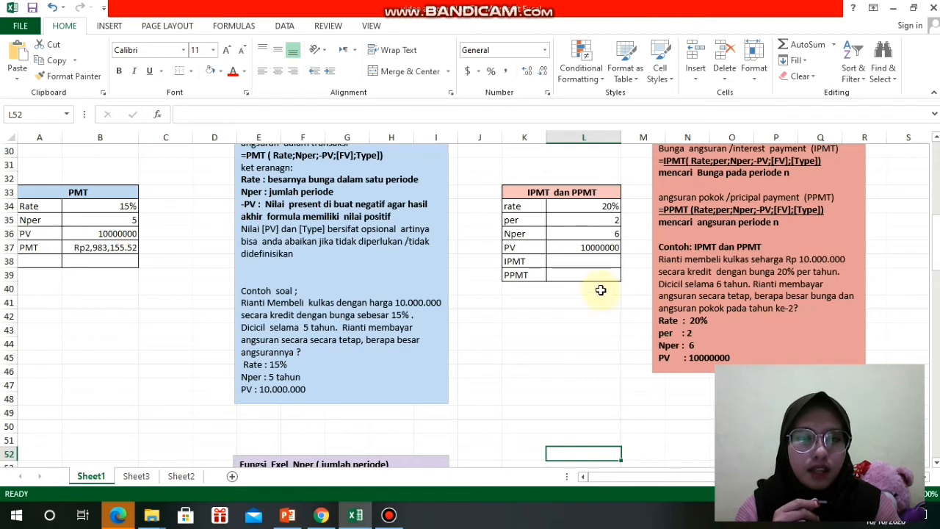
{"action": "left_click", "coordinate": [566, 264]}
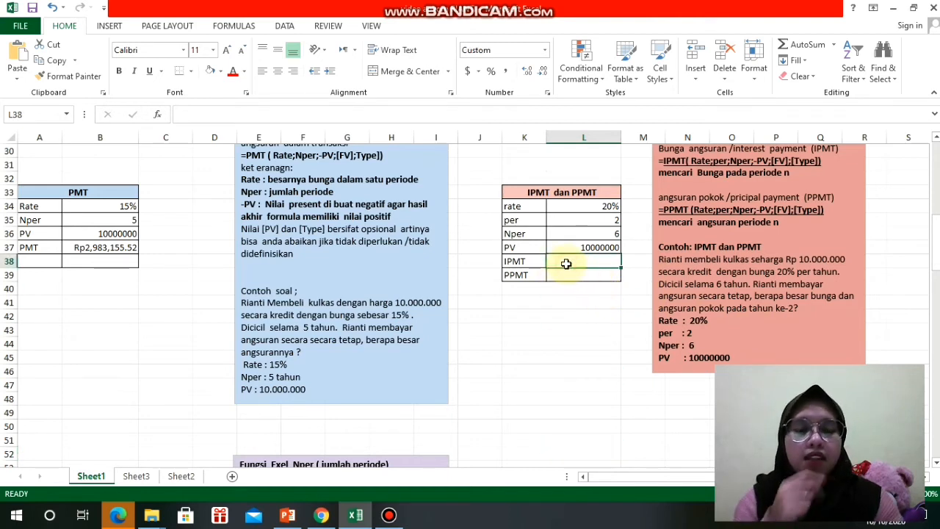
{"action": "type", "text": "="}
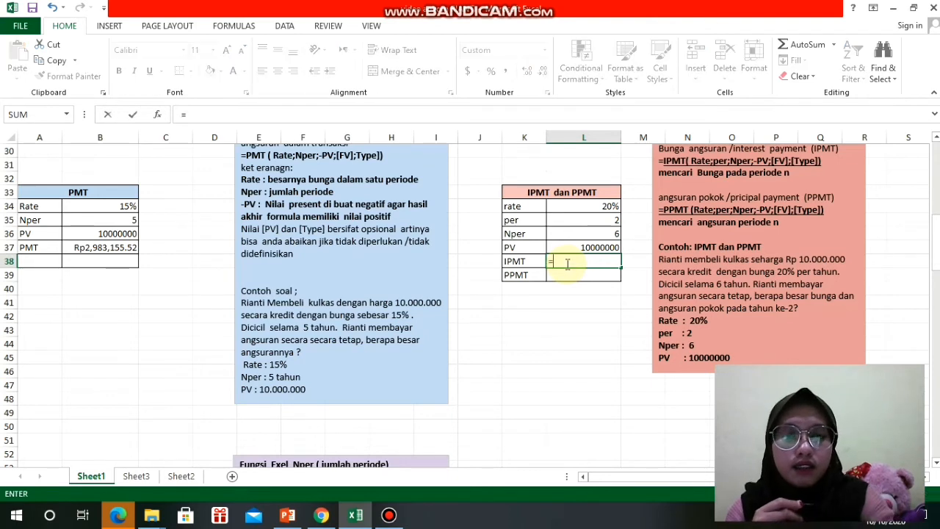
{"action": "type", "text": "I"}
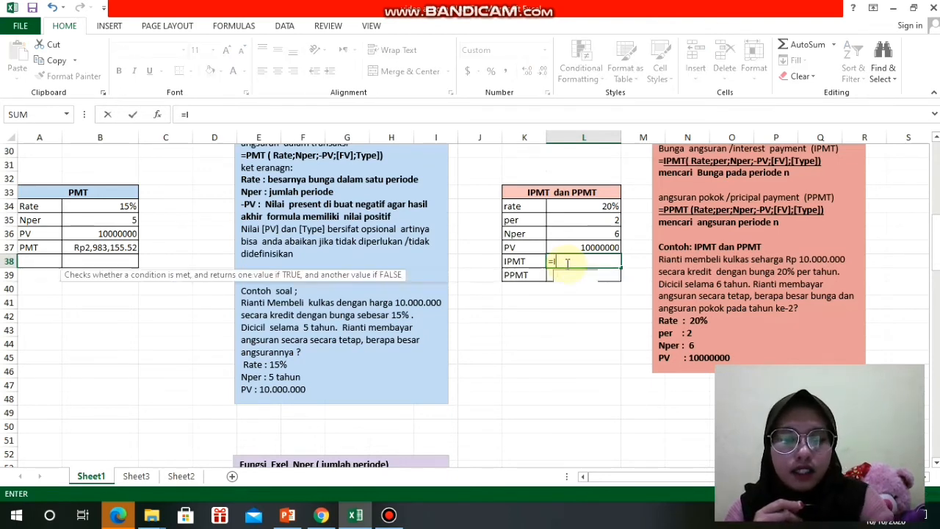
{"action": "type", "text": "PMT"}
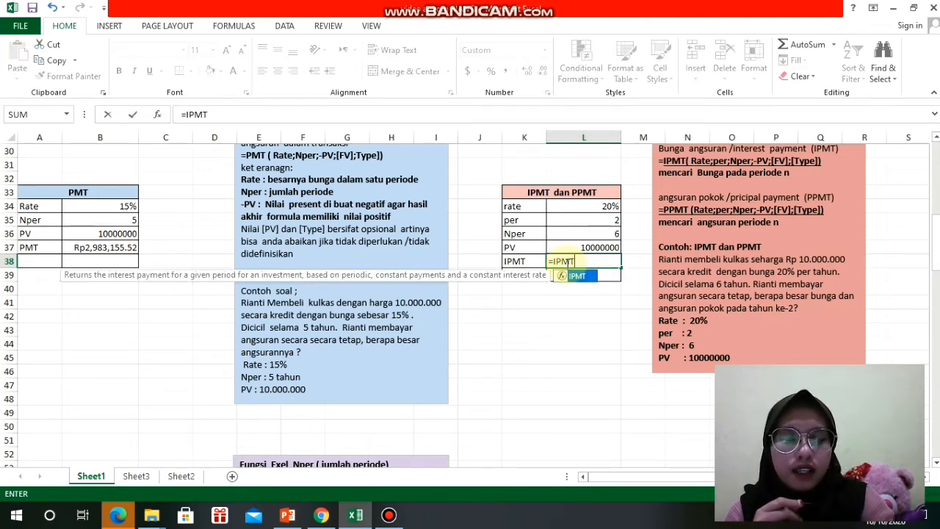
{"action": "type", "text": "("}
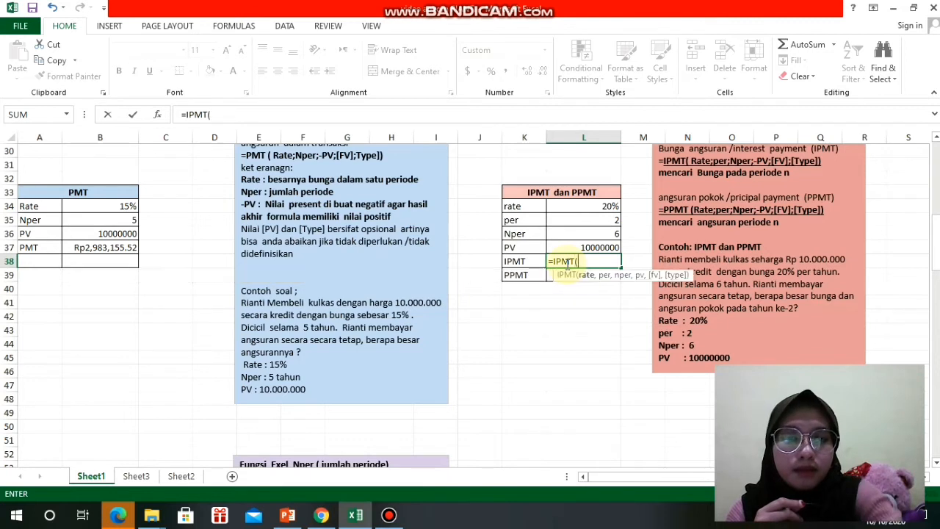
{"action": "left_click", "coordinate": [562, 207]}
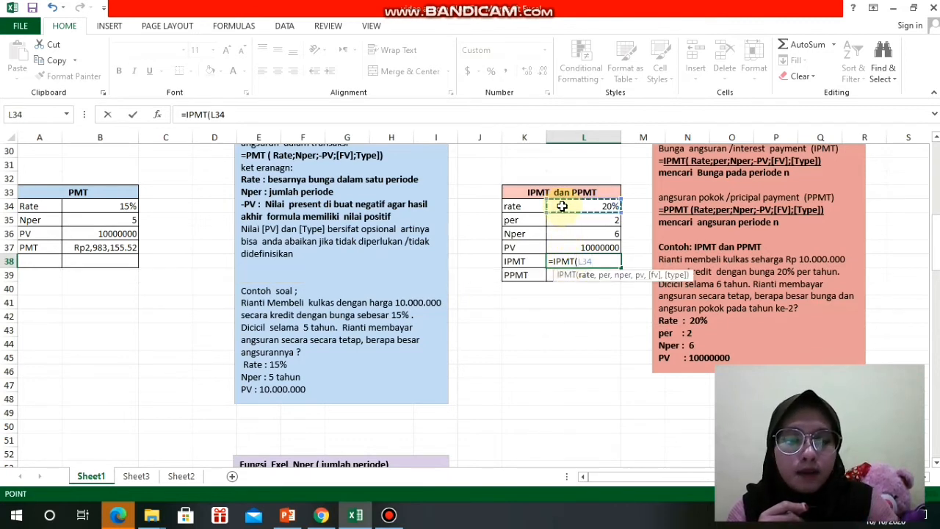
{"action": "type", "text": ","}
{"action": "left_click", "coordinate": [570, 220]}
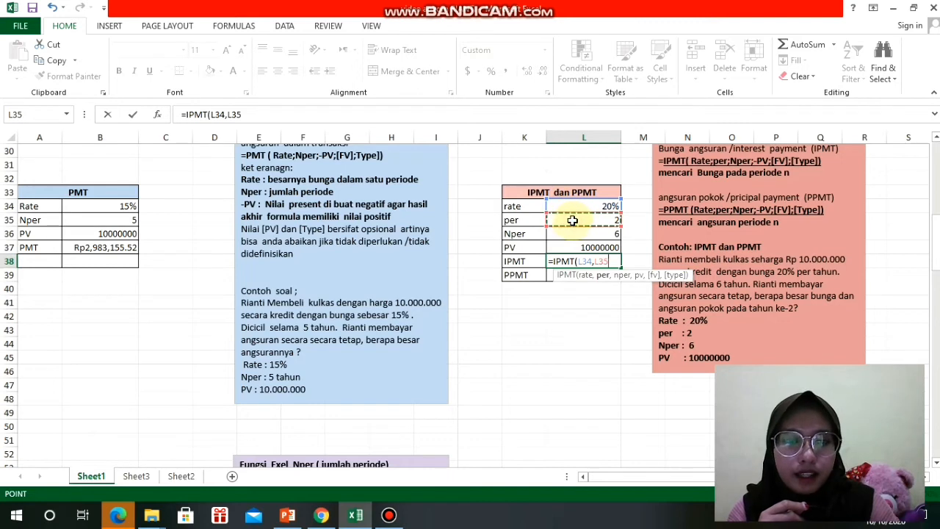
{"action": "type", "text": ","}
{"action": "left_click", "coordinate": [577, 234]}
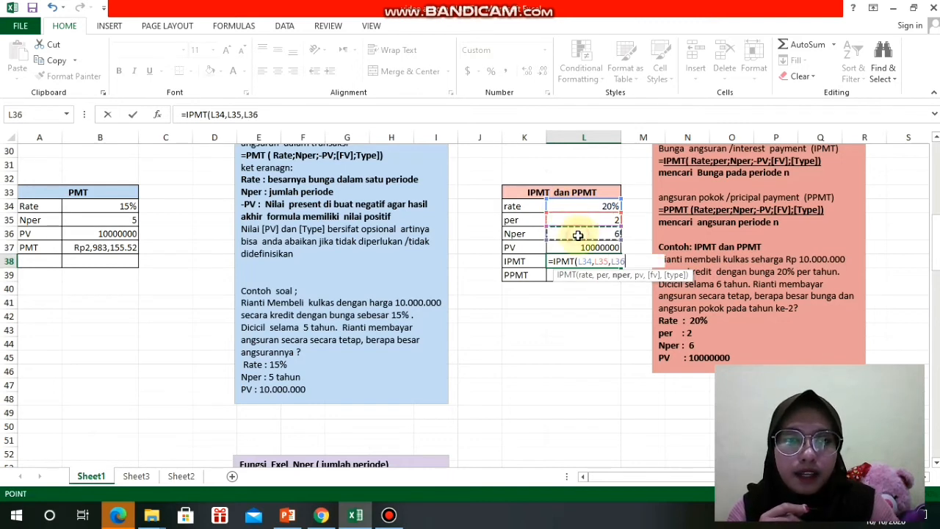
{"action": "type", "text": ","}
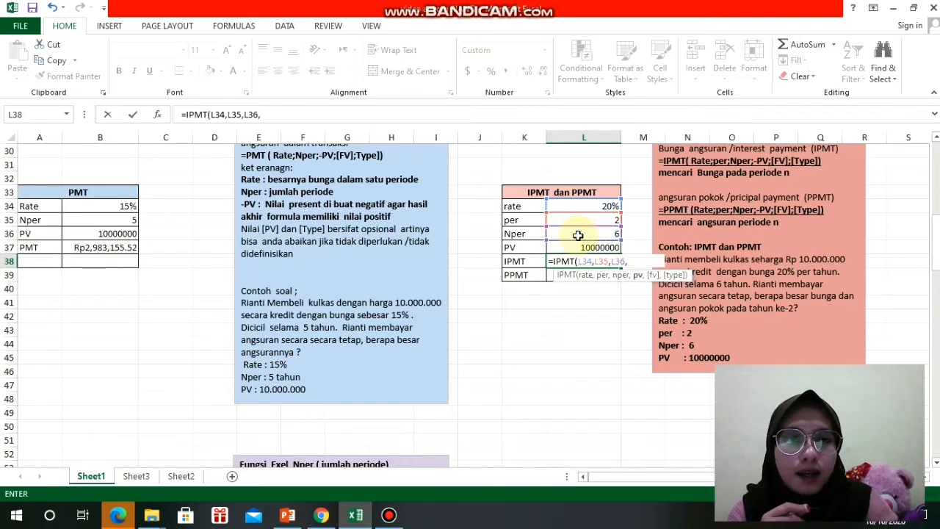
{"action": "type", "text": "-"}
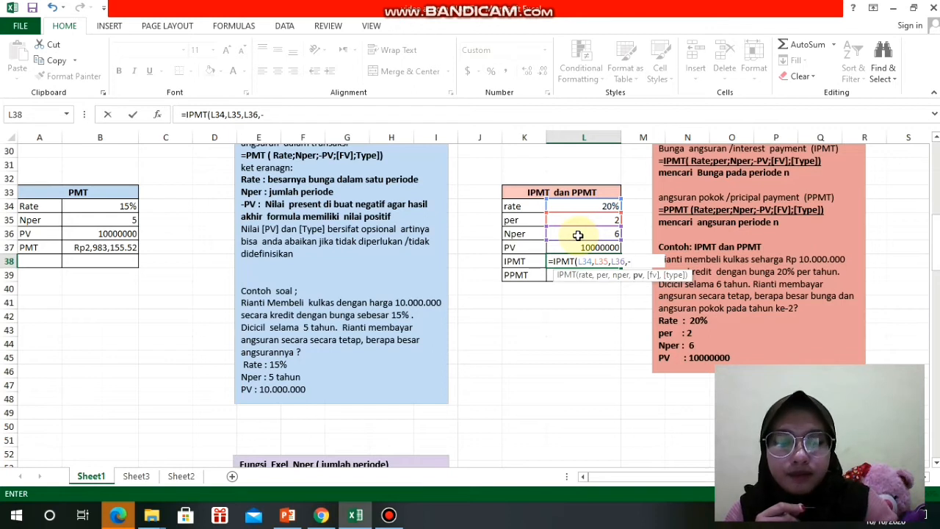
{"action": "left_click", "coordinate": [570, 249]}
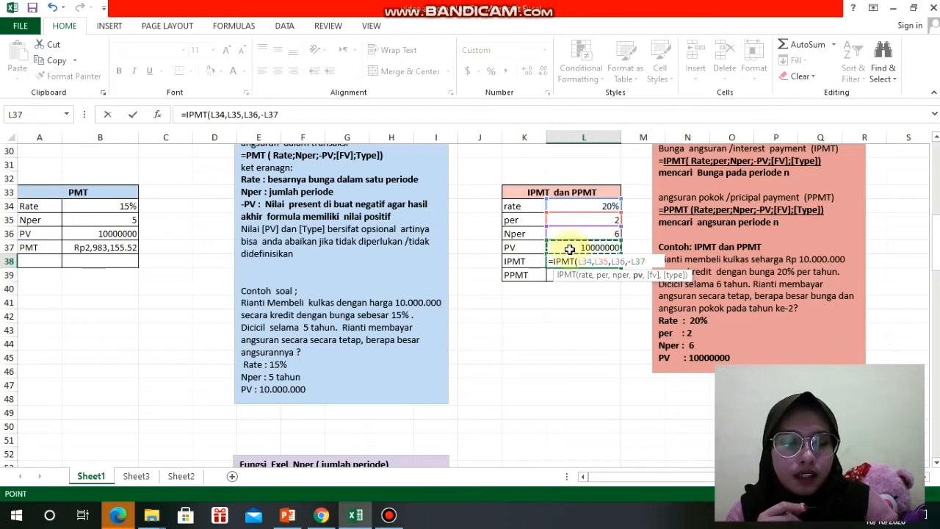
{"action": "type", "text": ")"}
{"action": "key", "text": "Return"}
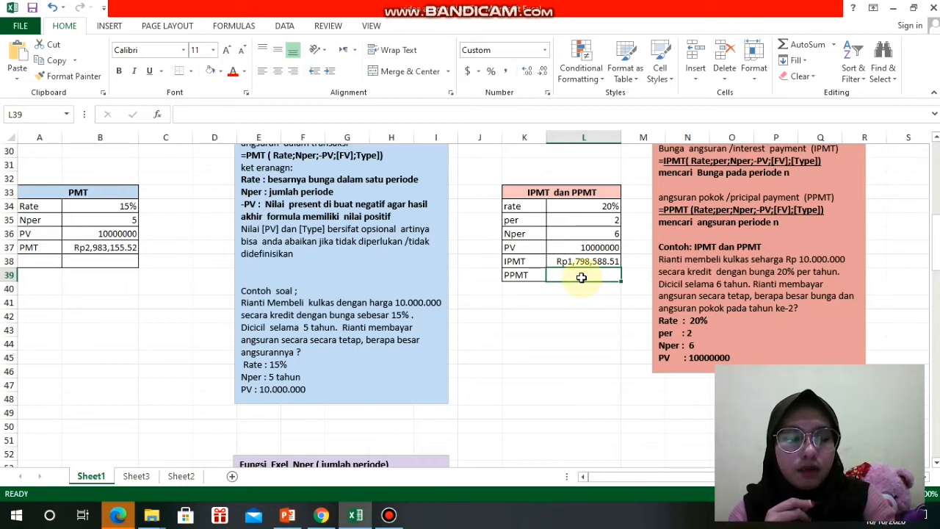
- Calculate the principal payment for the given period in cell L39 with the formula =PPMT(L34,L35,L36,-L37)
{"action": "type", "text": "="}
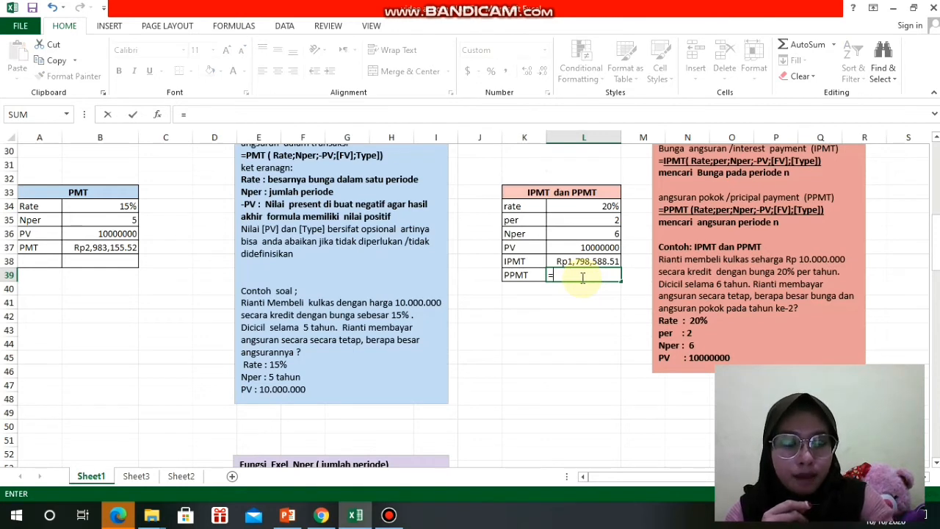
{"action": "type", "text": "PPM,T"}
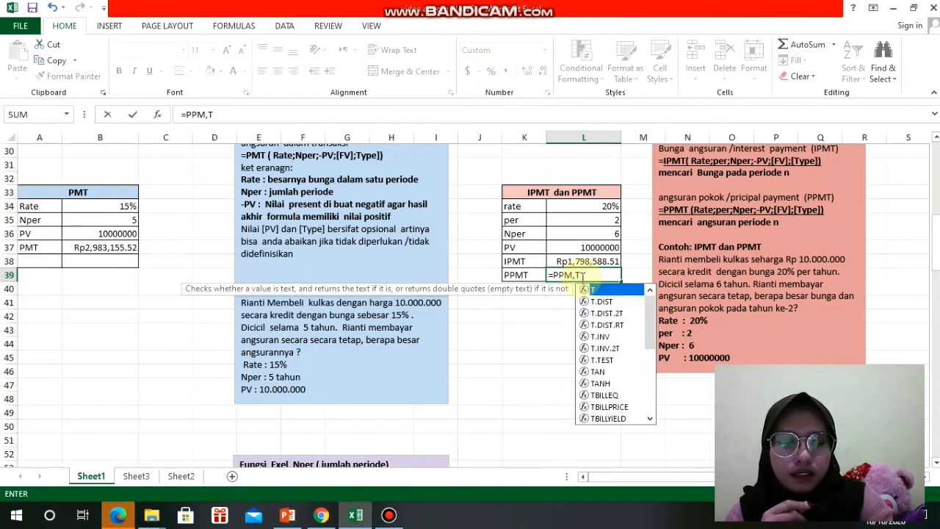
{"action": "key", "text": "BackSpace"}
{"action": "key", "text": "BackSpace"}
{"action": "type", "text": "T"}
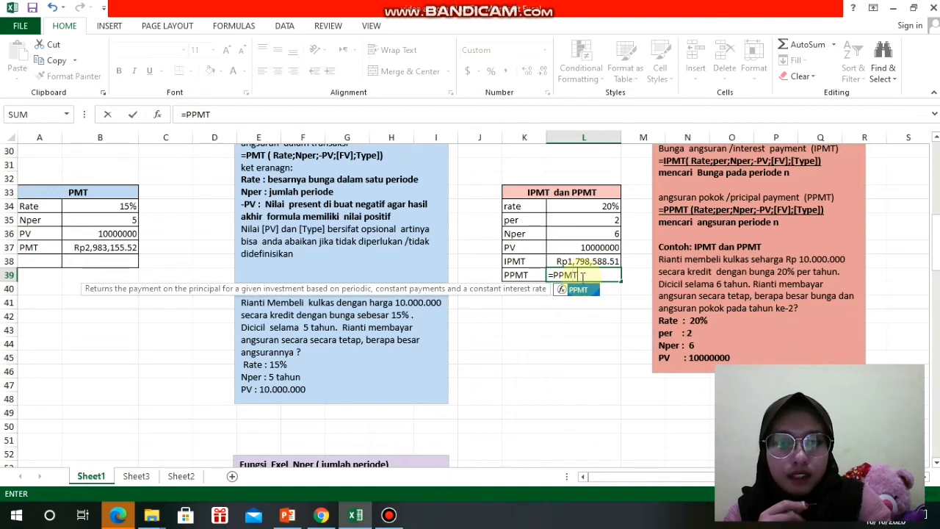
{"action": "type", "text": "("}
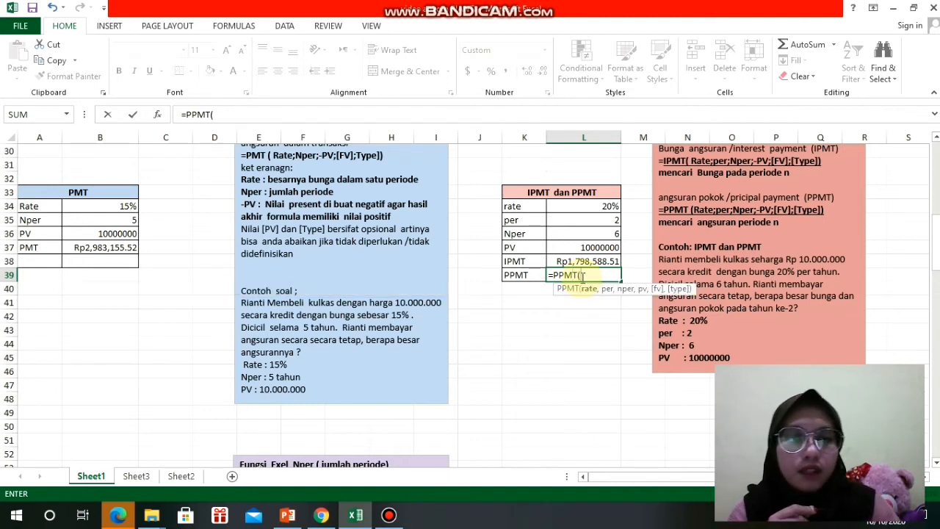
{"action": "left_click", "coordinate": [574, 207]}
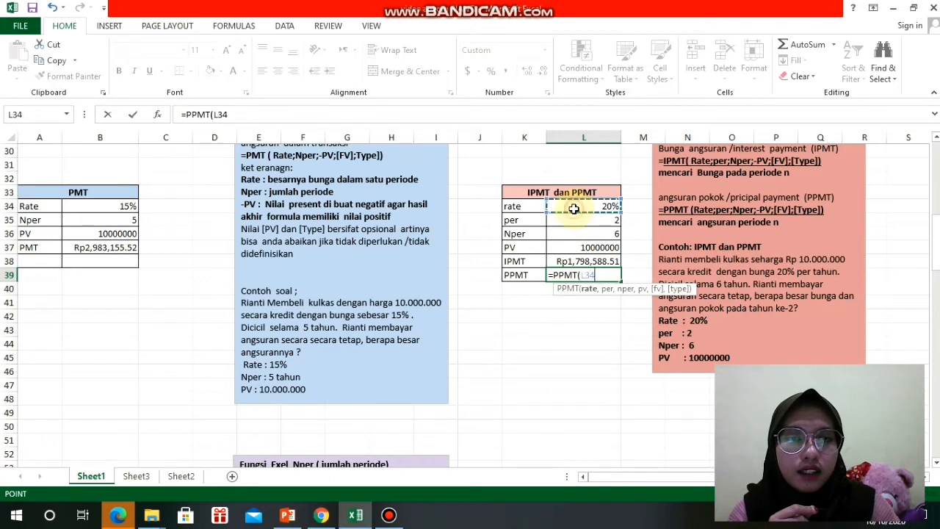
{"action": "type", "text": ","}
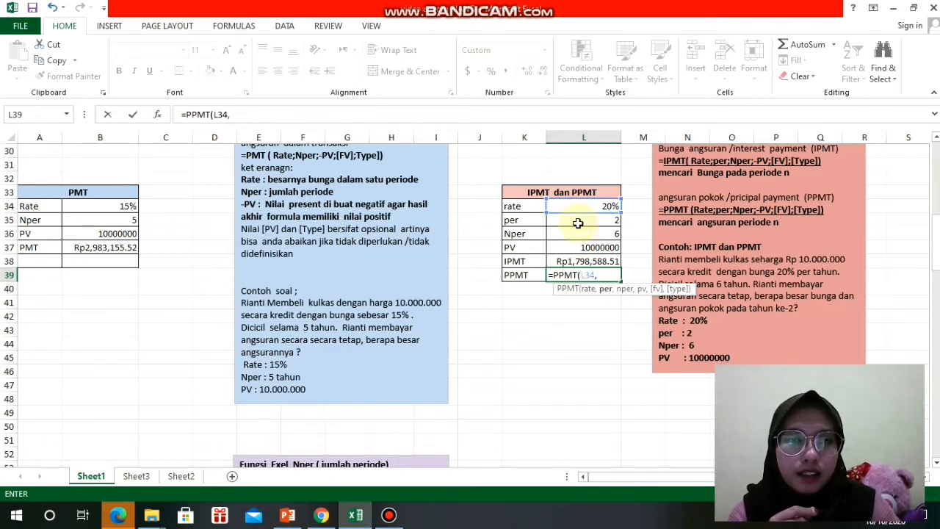
{"action": "left_click", "coordinate": [578, 224]}
{"action": "type", "text": ","}
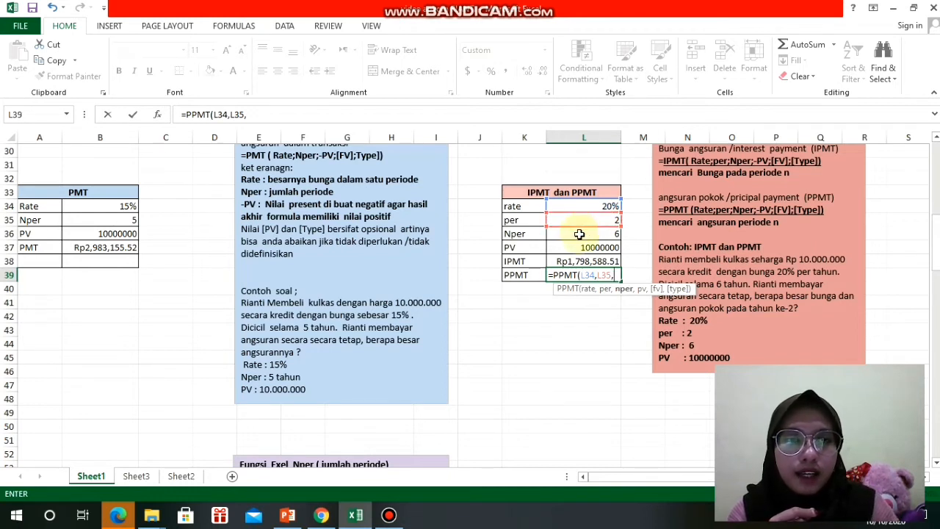
{"action": "left_click", "coordinate": [580, 234]}
{"action": "type", "text": ",-"}
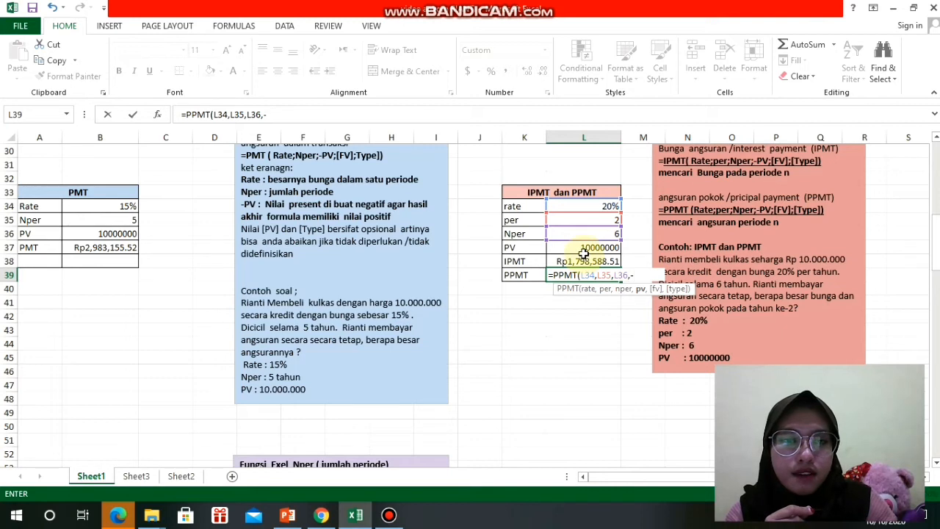
{"action": "left_click", "coordinate": [585, 255]}
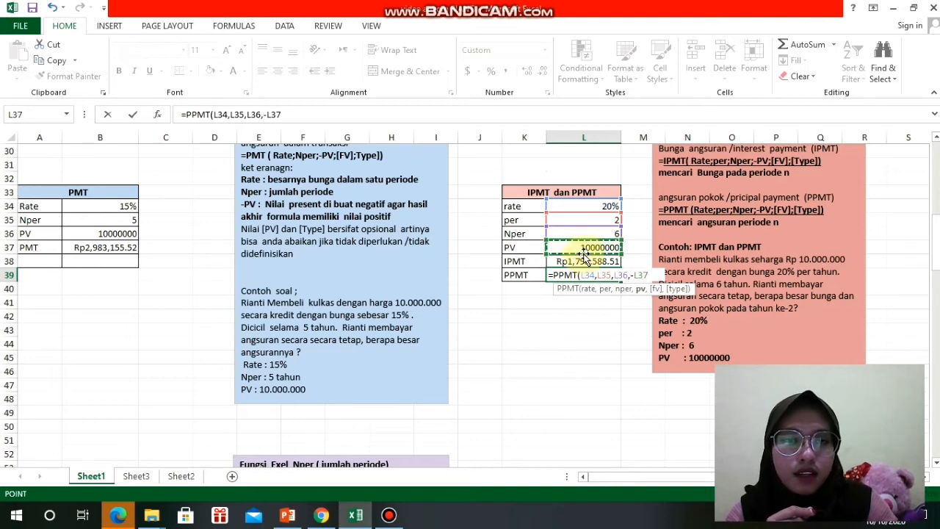
{"action": "type", "text": ")"}
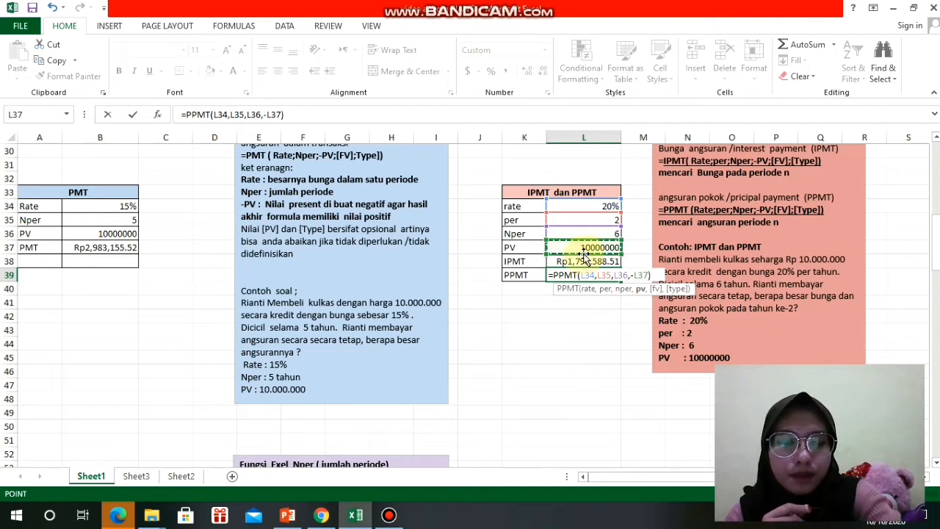
{"action": "key", "text": "Return"}
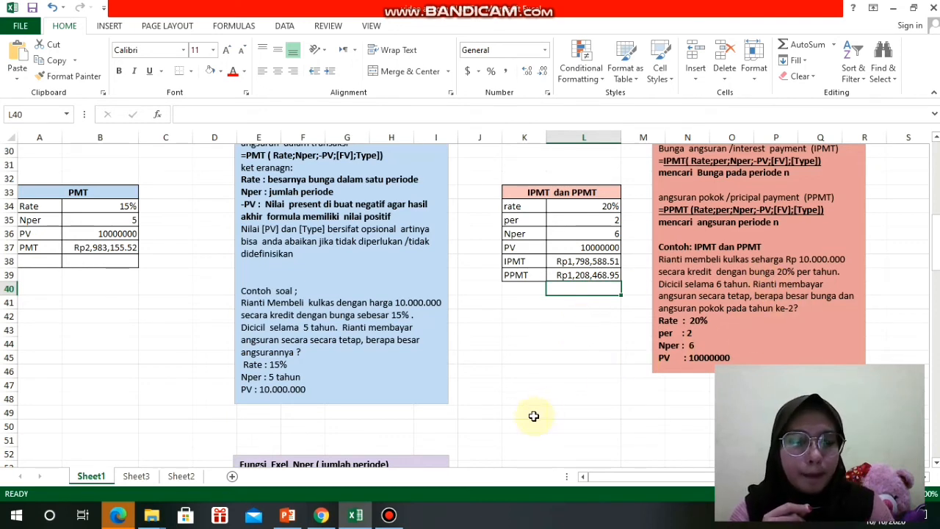
- Examine the Nper function explanation and its mobile phone credit example problem beside the Nper table
{"action": "key", "text": "Down"}
{"action": "key", "text": "Down"}
{"action": "key", "text": "Down"}
{"action": "key", "text": "Down"}
{"action": "key", "text": "Down"}
{"action": "key", "text": "Down"}
{"action": "key", "text": "Down"}
{"action": "key", "text": "Down"}
{"action": "key", "text": "Down"}
{"action": "key", "text": "Down"}
{"action": "key", "text": "Down"}
{"action": "key", "text": "Down"}
{"action": "key", "text": "Down"}
{"action": "key", "text": "Down"}
{"action": "key", "text": "Down"}
{"action": "key", "text": "Down"}
{"action": "key", "text": "Down"}
{"action": "key", "text": "Down"}
{"action": "key", "text": "Down"}
{"action": "key", "text": "Down"}
{"action": "key", "text": "Down"}
{"action": "key", "text": "Down"}
{"action": "key", "text": "Down"}
{"action": "key", "text": "Down"}
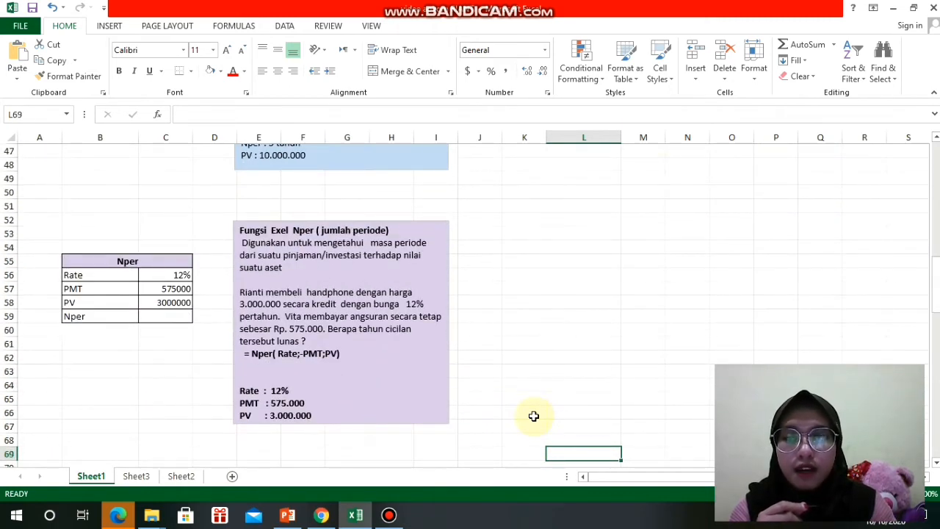
{"action": "scroll", "coordinate": [534, 416], "scroll_direction": "down", "scroll_amount": 1}
{"action": "key", "text": "Up"}
{"action": "key", "text": "Up"}
{"action": "key", "text": "Up"}
{"action": "key", "text": "Up"}
{"action": "key", "text": "Up"}
{"action": "key", "text": "Up"}
{"action": "key", "text": "Up"}
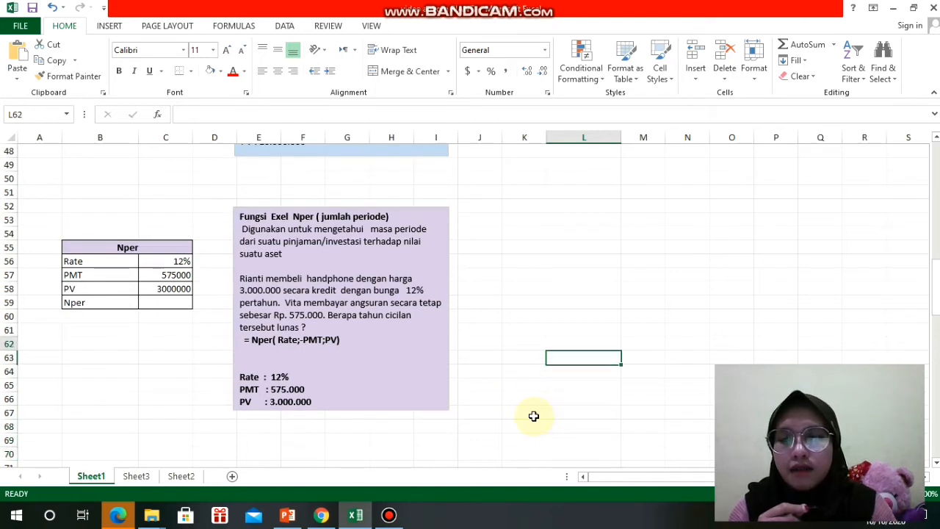
{"action": "key", "text": "Up"}
{"action": "key", "text": "Up"}
{"action": "key", "text": "Up"}
{"action": "key", "text": "Up"}
{"action": "key", "text": "Up"}
{"action": "key", "text": "Up"}
{"action": "key", "text": "Up"}
{"action": "key", "text": "Up"}
{"action": "key", "text": "Up"}
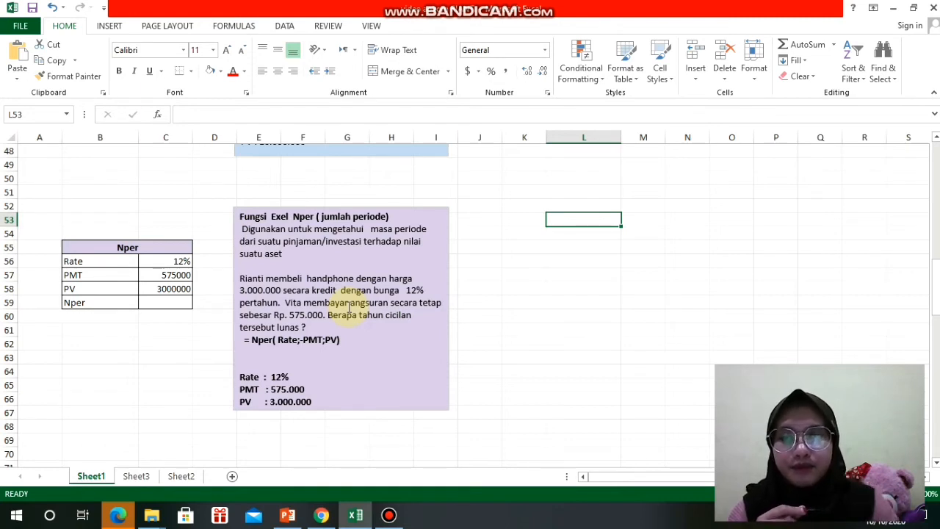
{"action": "left_click", "coordinate": [298, 304]}
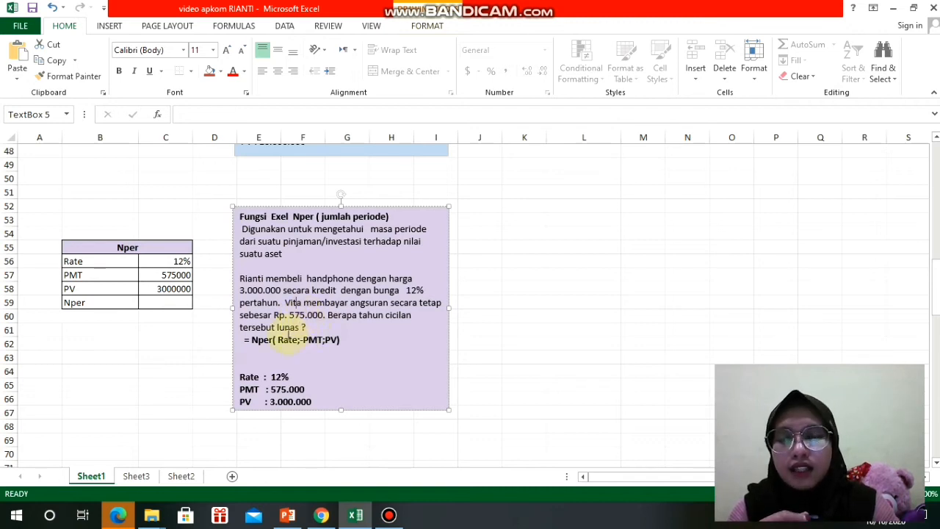
{"action": "key", "text": "Down"}
{"action": "key", "text": "Down"}
{"action": "key", "text": "Down"}
{"action": "key", "text": "Down"}
{"action": "key", "text": "Down"}
{"action": "key", "text": "Down"}
{"action": "key", "text": "Down"}
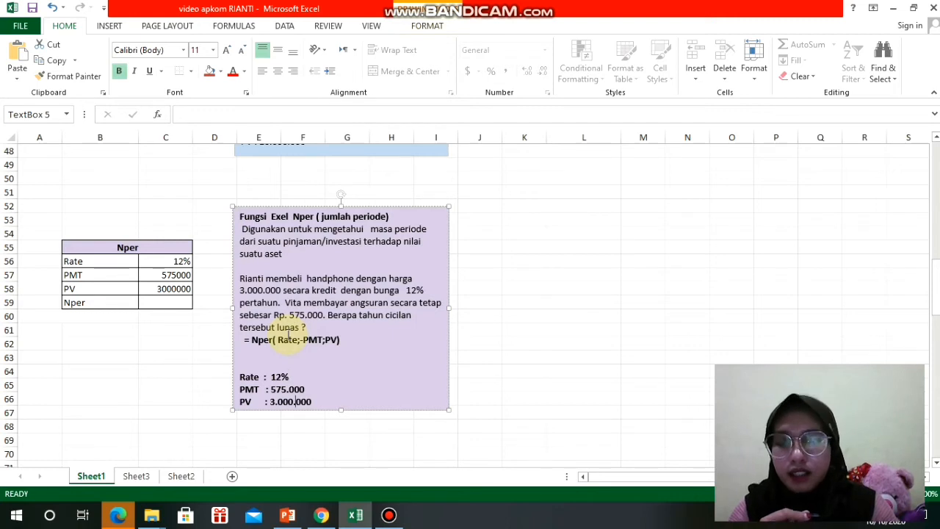
- Calculate the number of periods in cell C59 with the formula =NPER(C56,-C57,C58)
{"action": "left_click", "coordinate": [169, 304]}
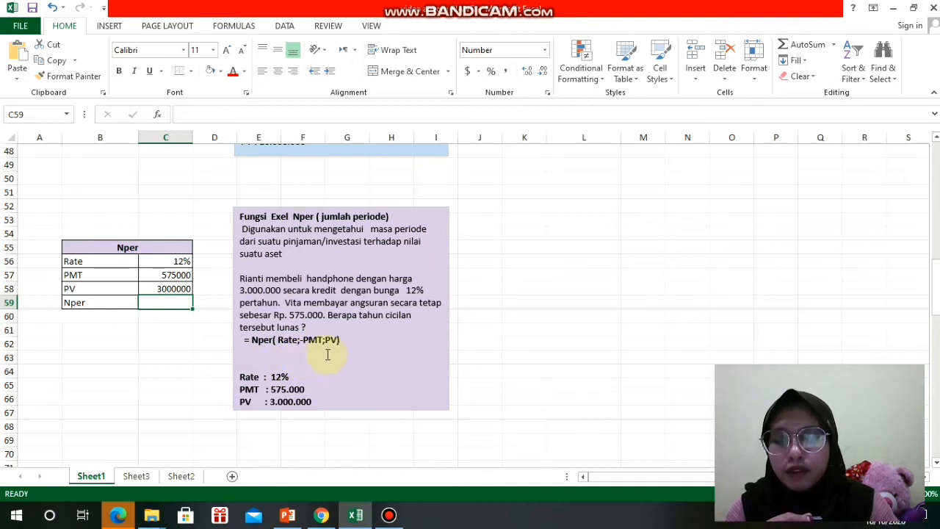
{"action": "left_click", "coordinate": [178, 305]}
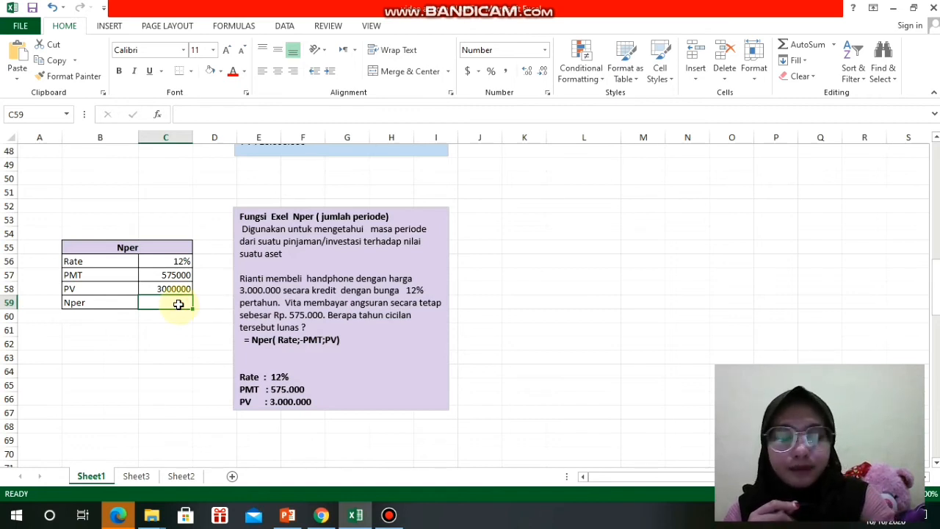
{"action": "type", "text": "="}
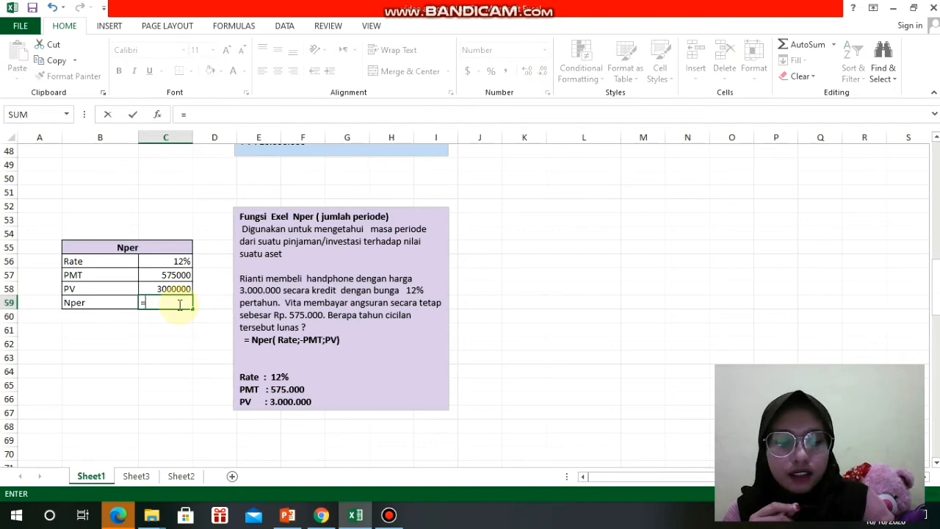
{"action": "type", "text": "N"}
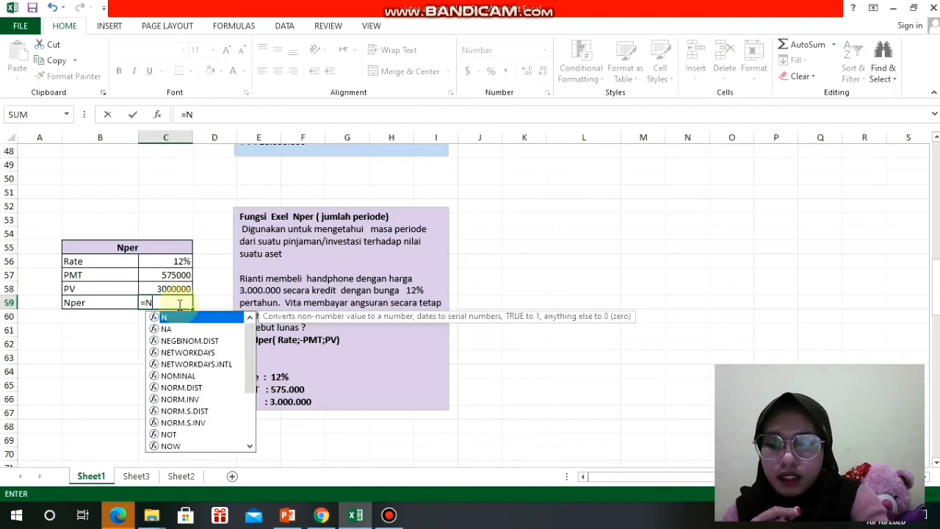
{"action": "type", "text": "p"}
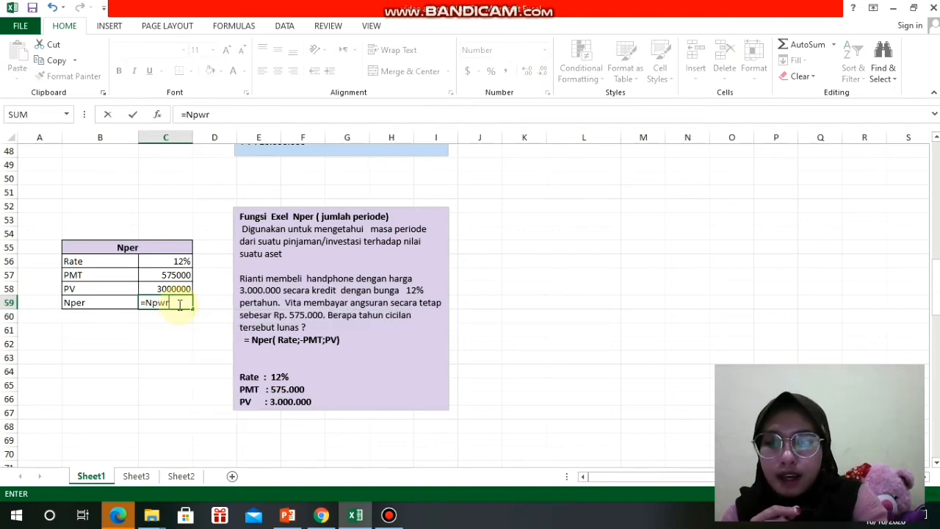
{"action": "type", "text": "er"}
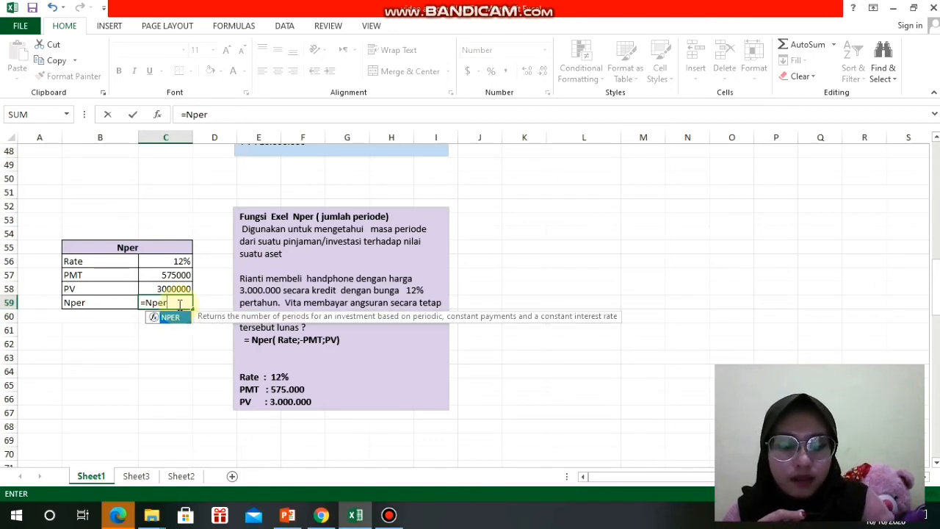
{"action": "type", "text": "("}
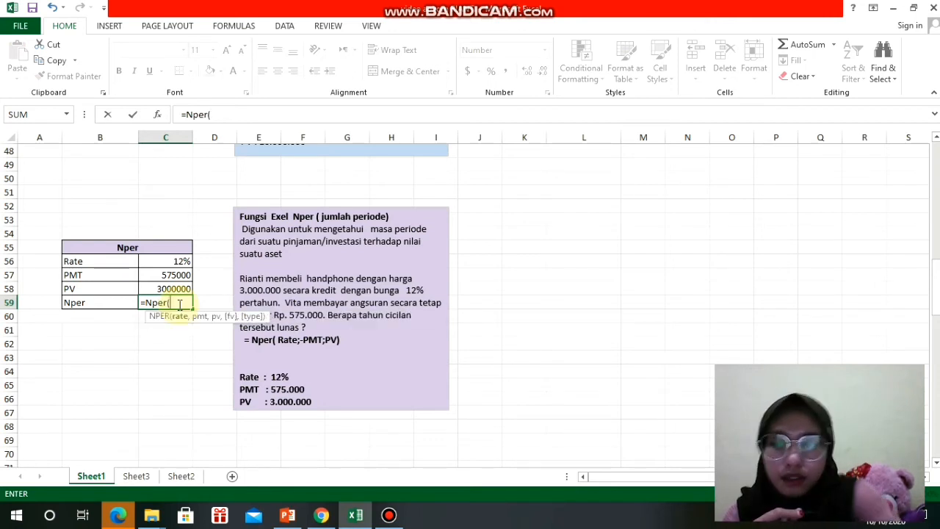
{"action": "left_click", "coordinate": [179, 264]}
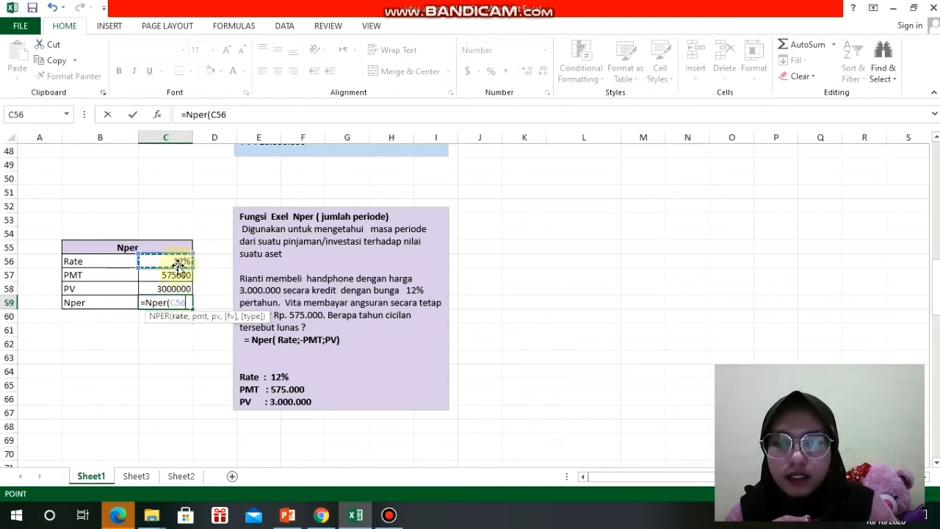
{"action": "type", "text": ",-"}
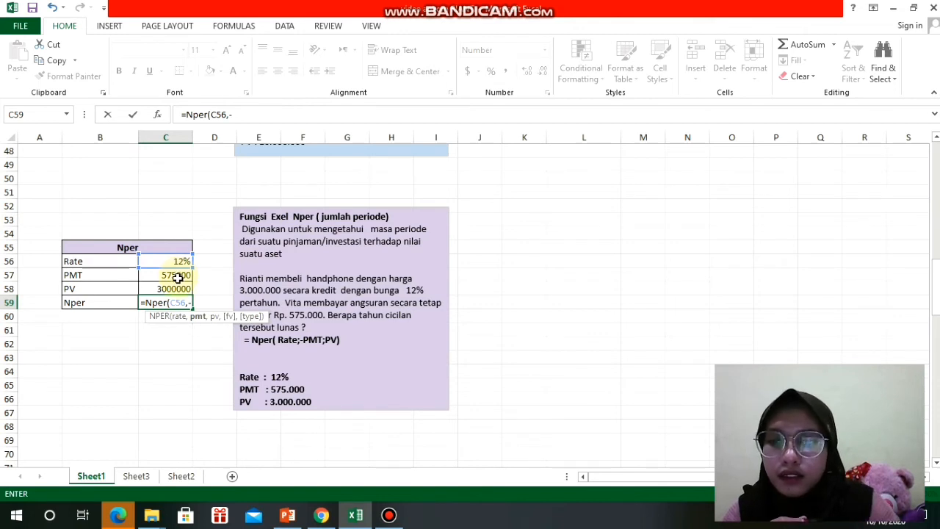
{"action": "left_click", "coordinate": [179, 284]}
{"action": "left_click", "coordinate": [174, 274]}
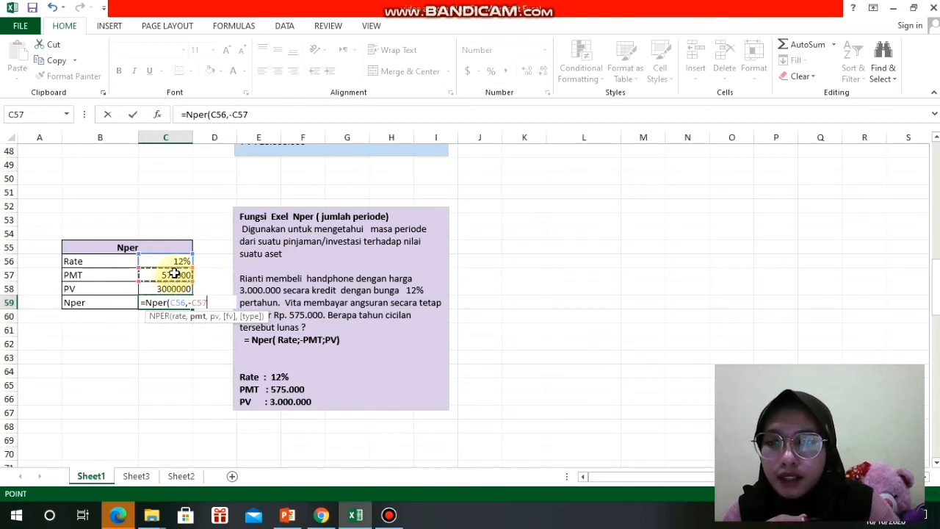
{"action": "type", "text": ","}
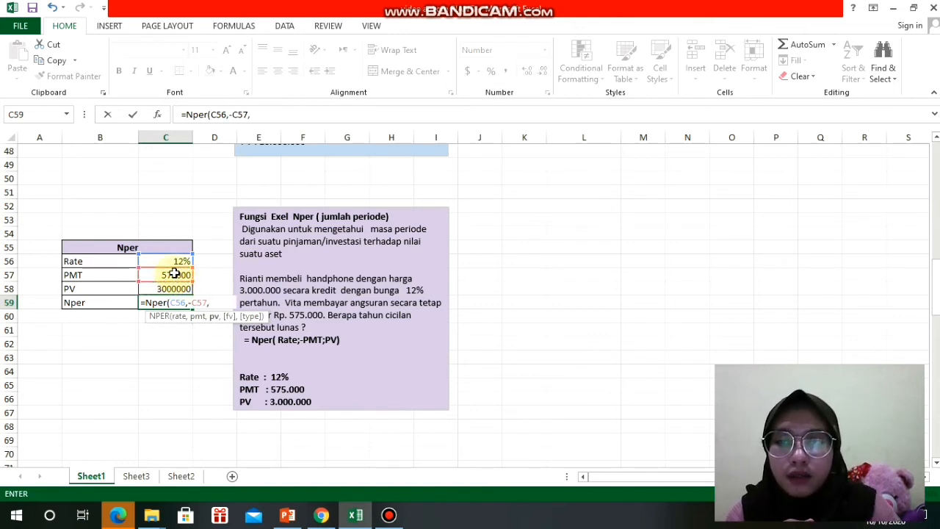
{"action": "left_click", "coordinate": [178, 291]}
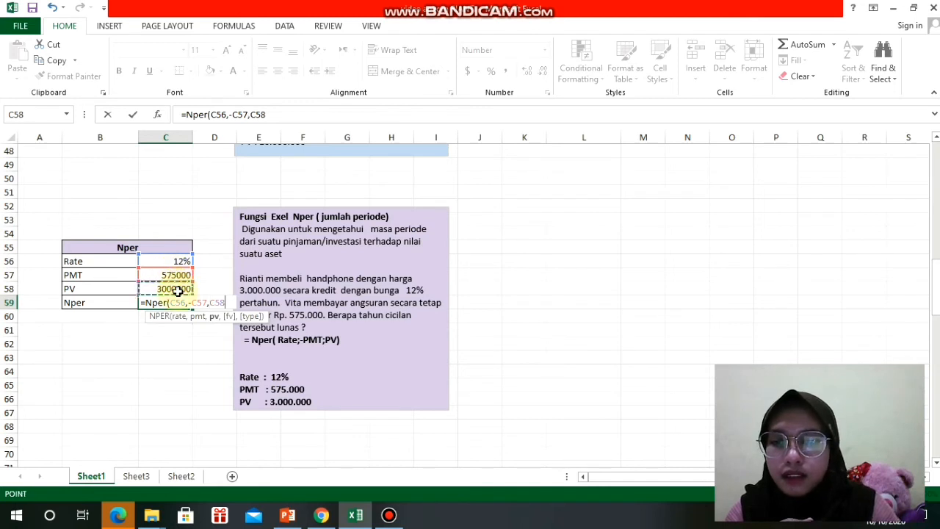
{"action": "key", "text": "Return"}
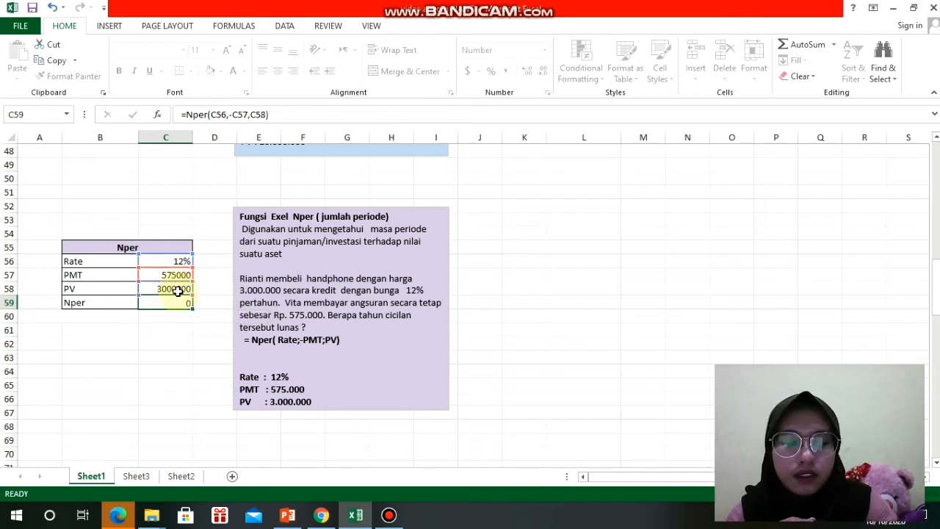
{"action": "left_click", "coordinate": [277, 431]}
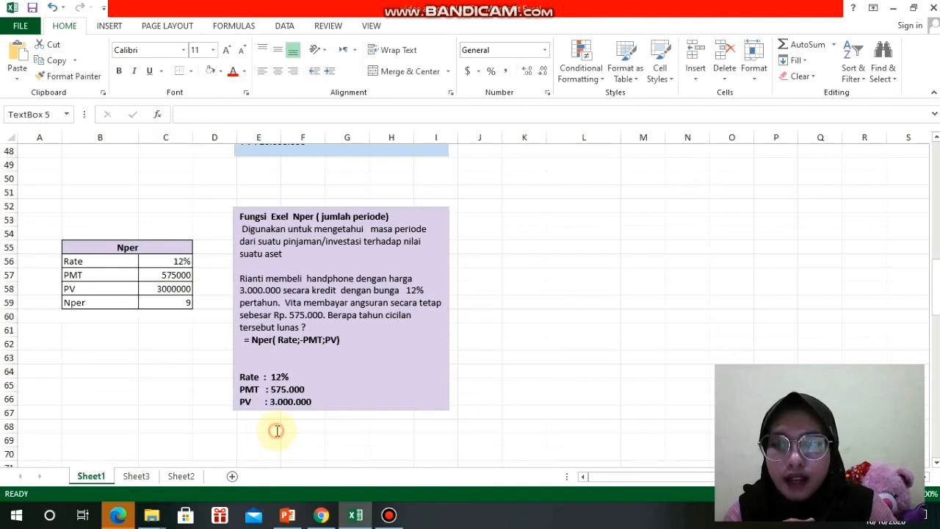
{"action": "left_click", "coordinate": [372, 454]}
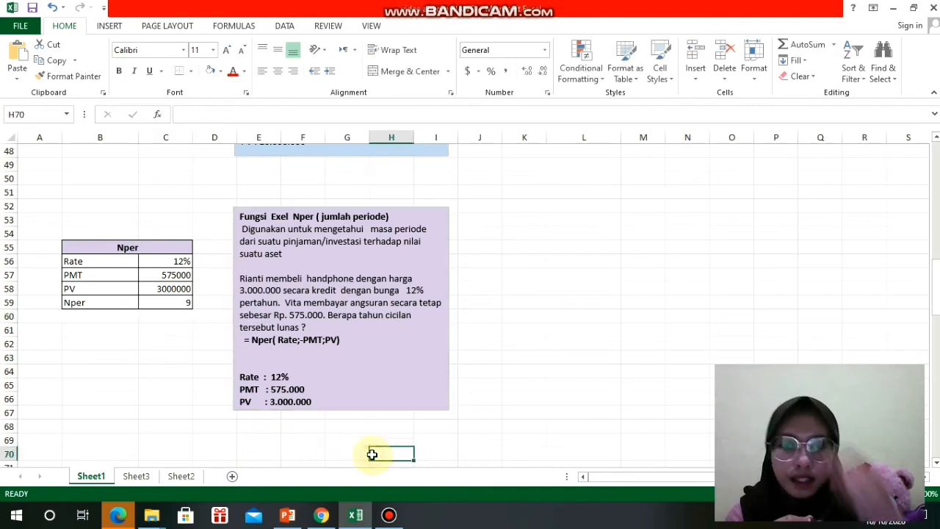